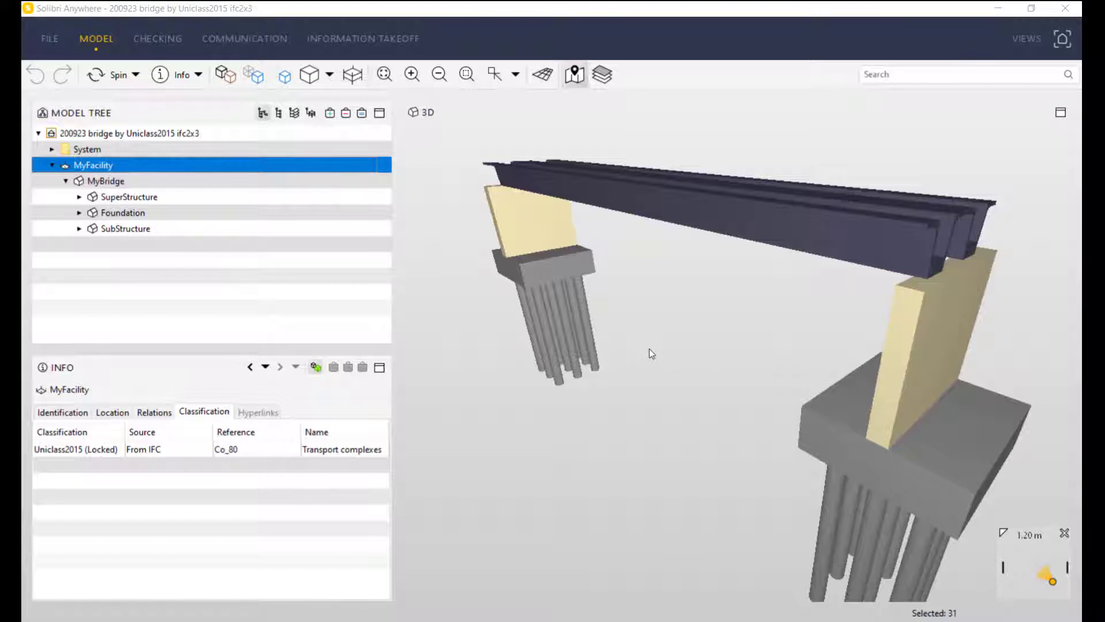
- Check the Uniclass classifications of MyBridge, SuperStructure, its system, and the foundation nodes
{"action": "left_click", "coordinate": [127, 182]}
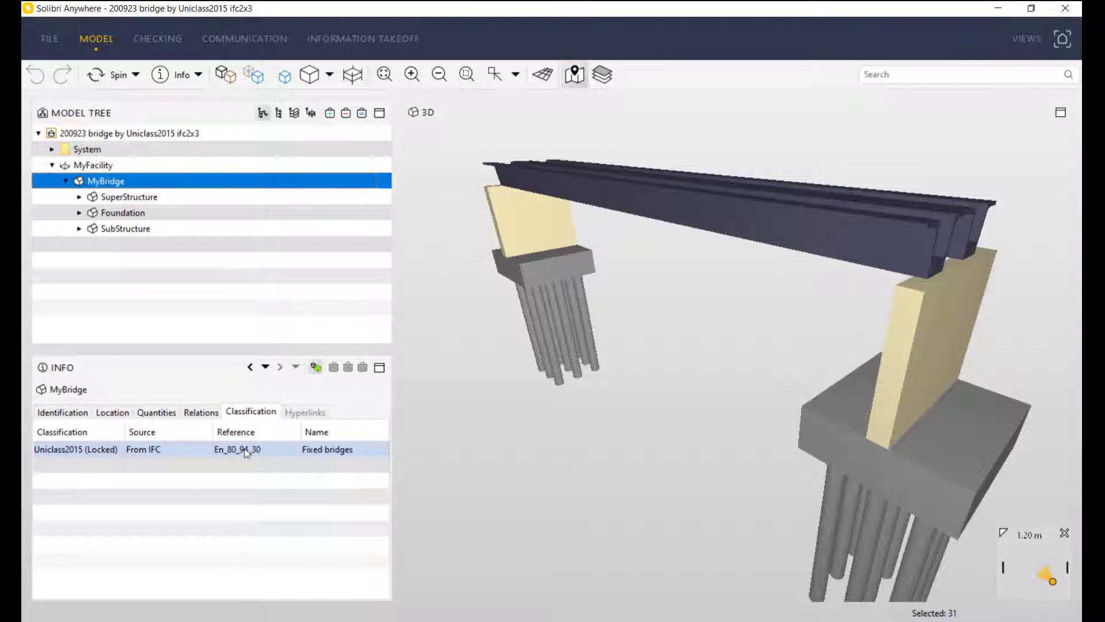
{"action": "left_click", "coordinate": [175, 198]}
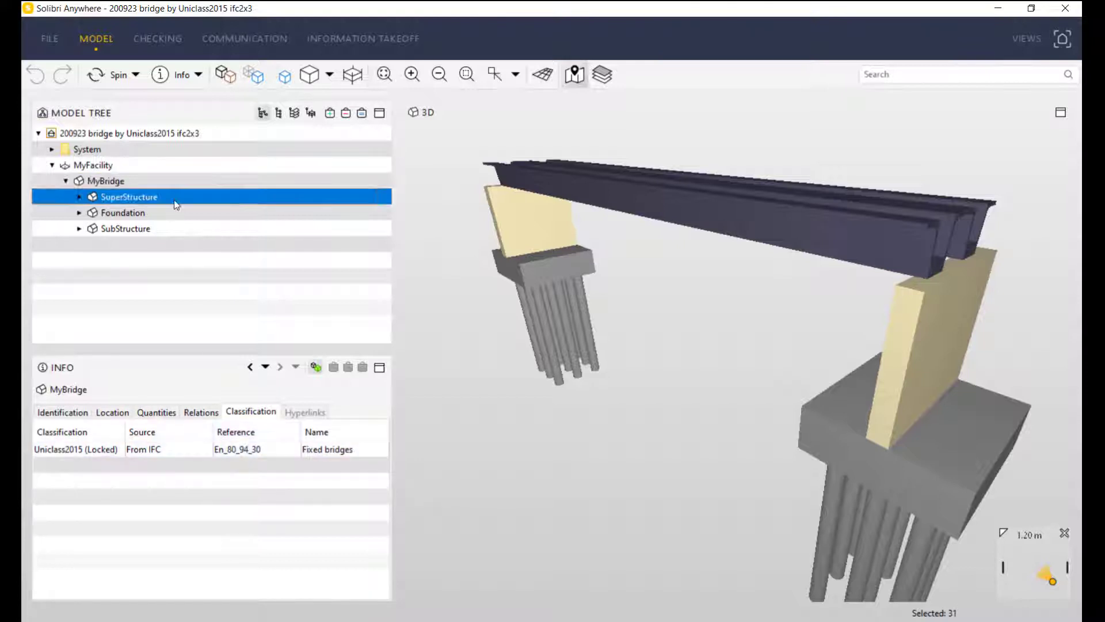
{"action": "left_click", "coordinate": [78, 197]}
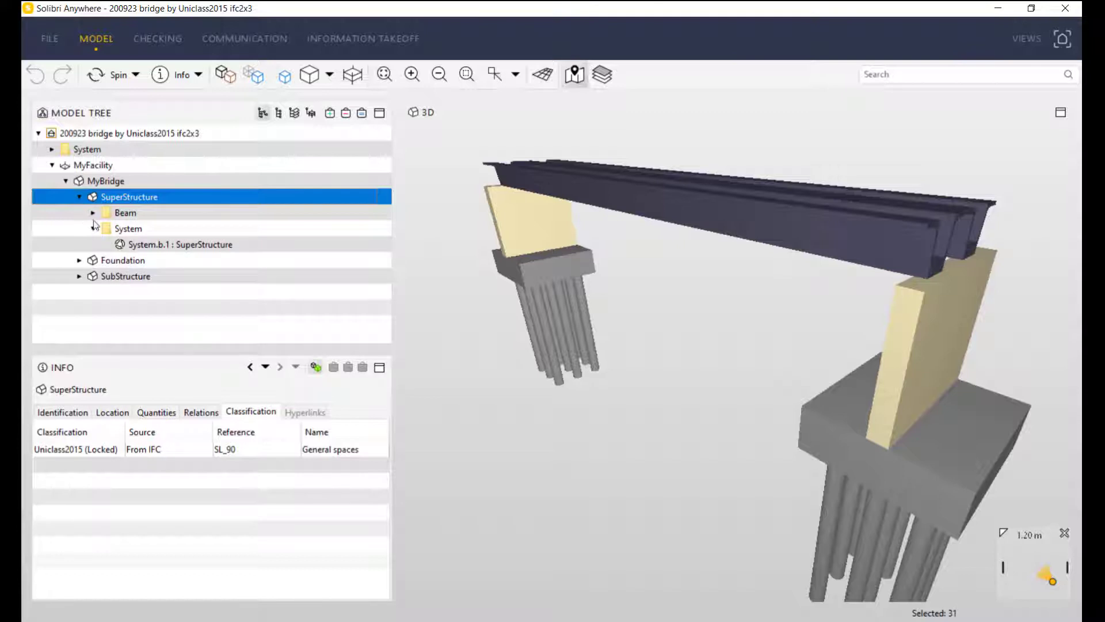
{"action": "left_click", "coordinate": [133, 245]}
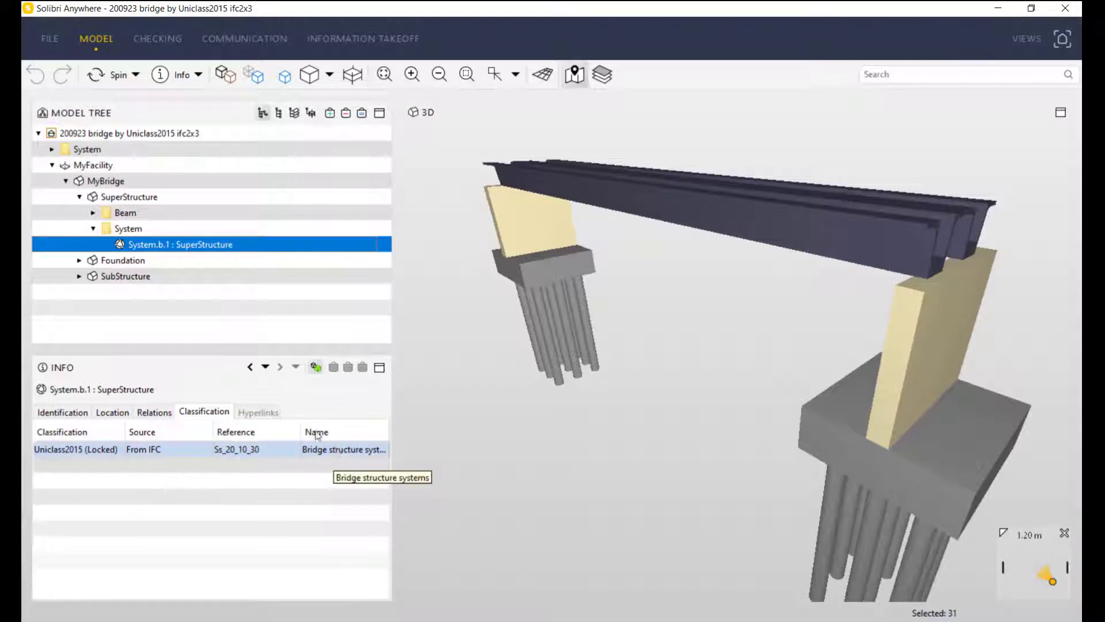
{"action": "left_click", "coordinate": [81, 262]}
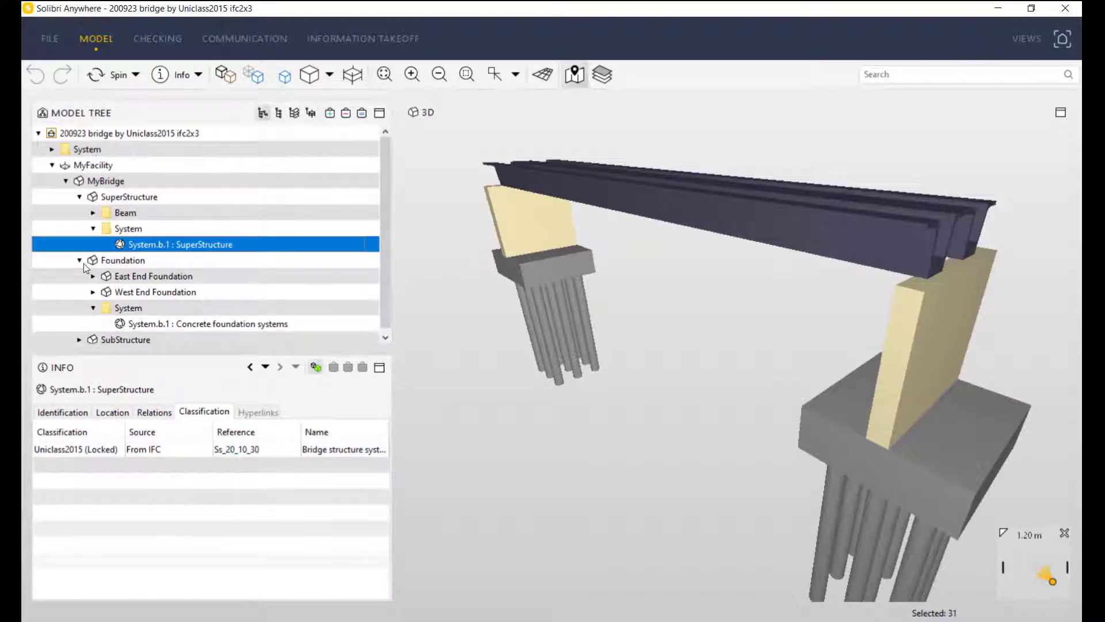
{"action": "left_click", "coordinate": [152, 324]}
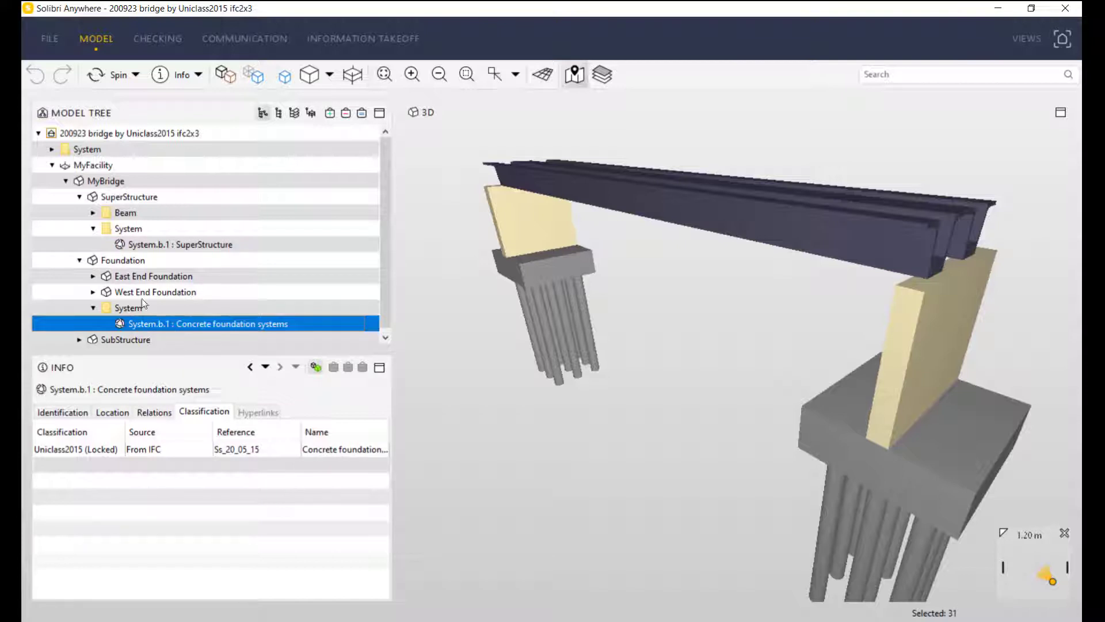
{"action": "left_click", "coordinate": [94, 276]}
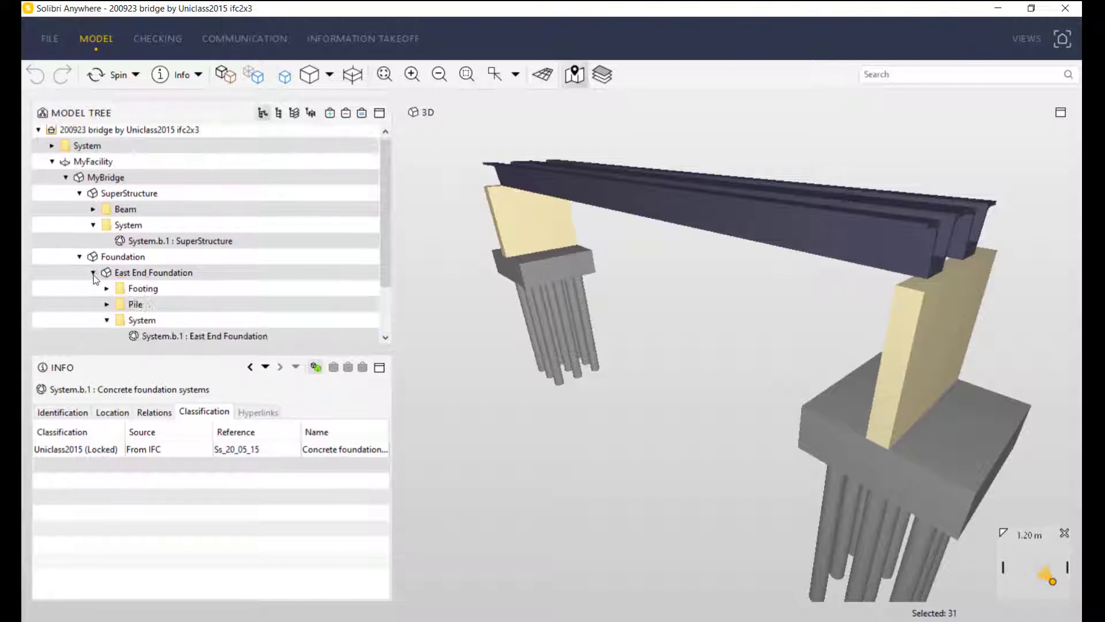
{"action": "left_click", "coordinate": [170, 274]}
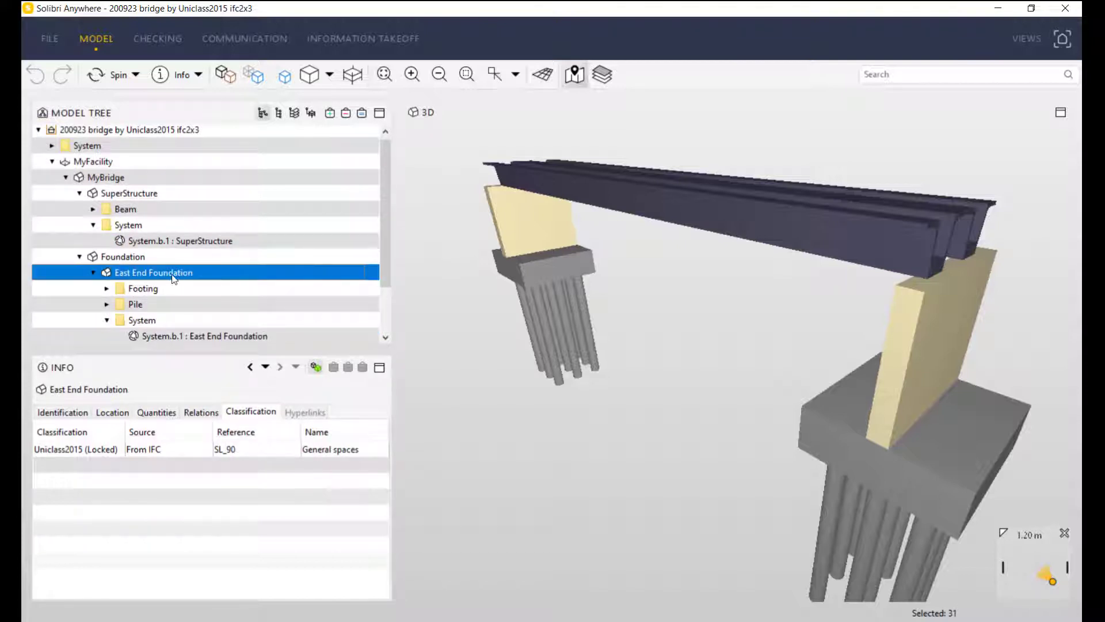
- Isolate East End Foundation in 3D, orbit it, then show Foundation's SL_90 classification
{"action": "left_click", "coordinate": [358, 113]}
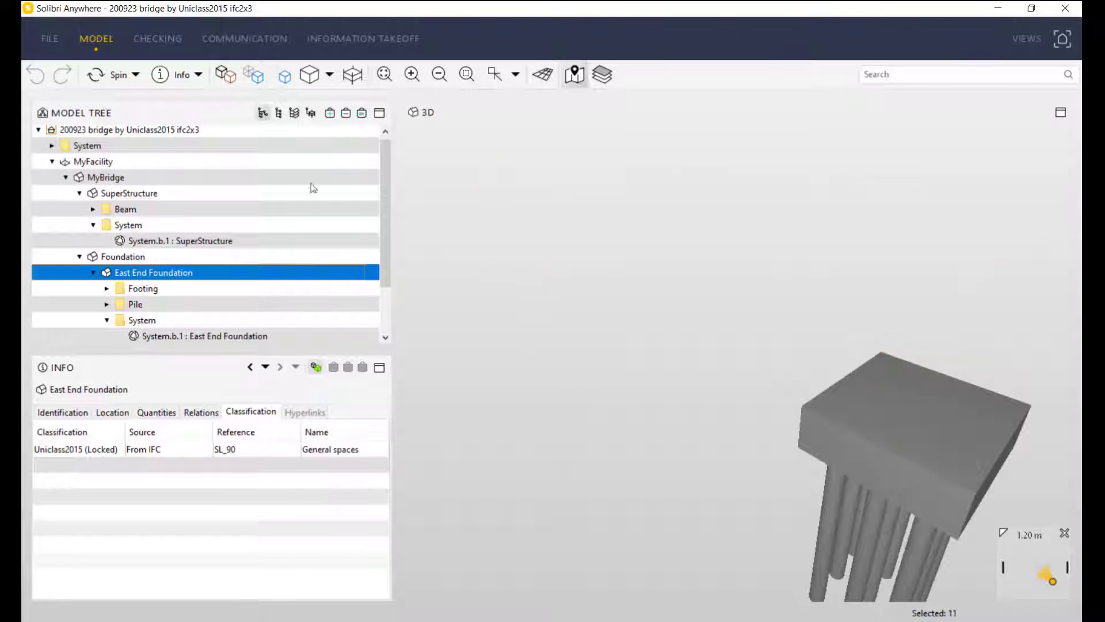
{"action": "left_click_drag", "start_coordinate": [768, 378], "coordinate": [903, 492]}
{"action": "scroll", "coordinate": [133, 316], "scroll_direction": "down", "scroll_amount": 2}
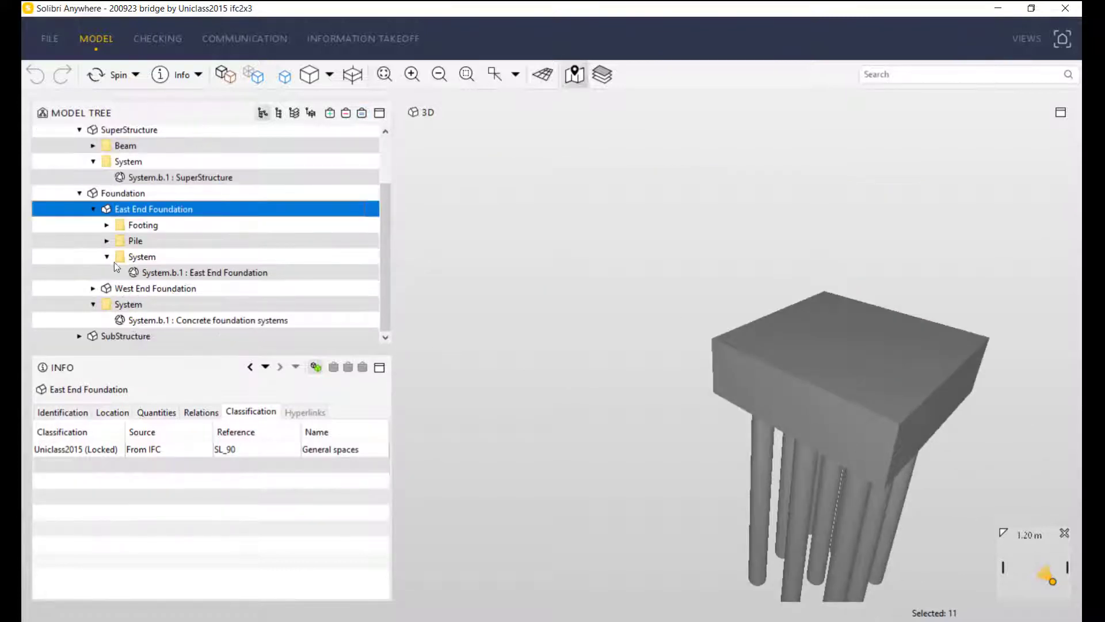
{"action": "scroll", "coordinate": [129, 265], "scroll_direction": "up", "scroll_amount": 2}
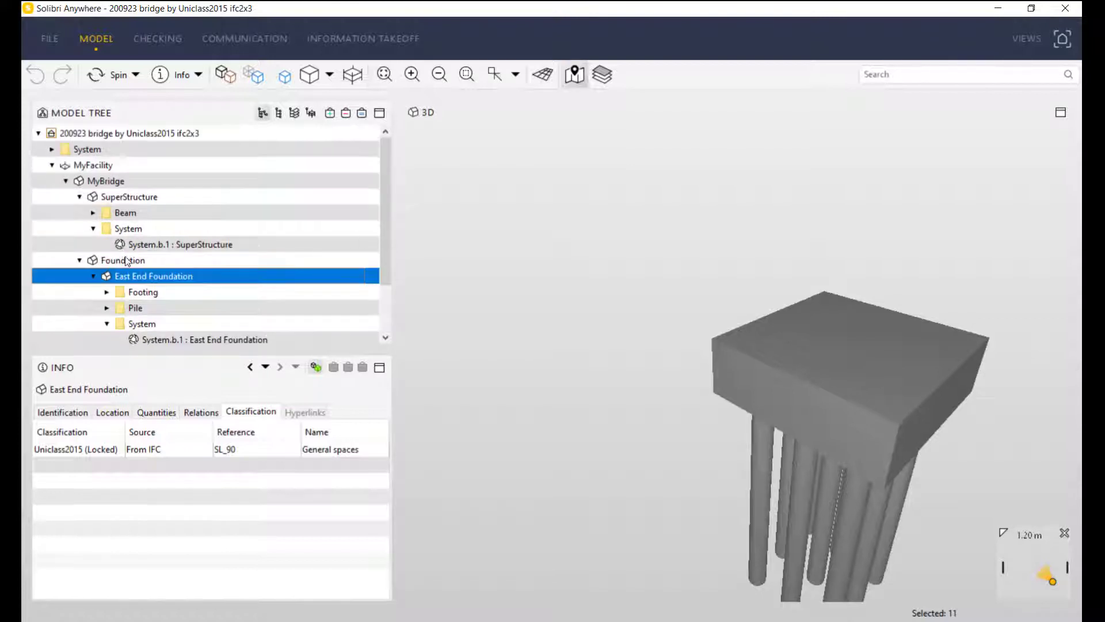
{"action": "left_click", "coordinate": [80, 262]}
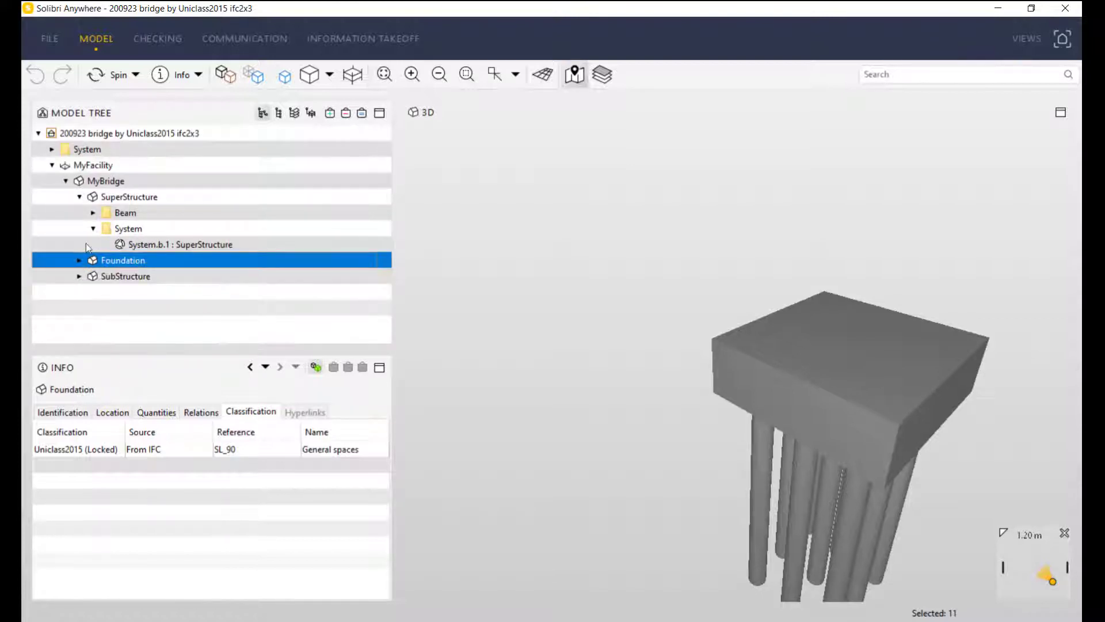
- Expand the top-level System grouping and check the Substructure, PileCap and Piling classifications
{"action": "left_click", "coordinate": [52, 150]}
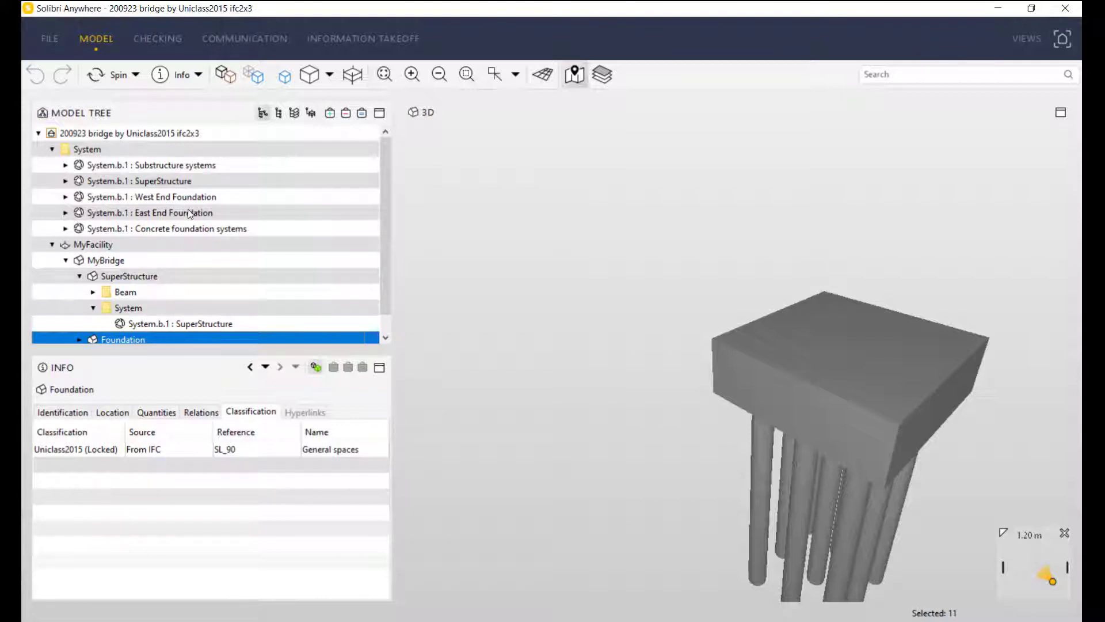
{"action": "left_click", "coordinate": [149, 167]}
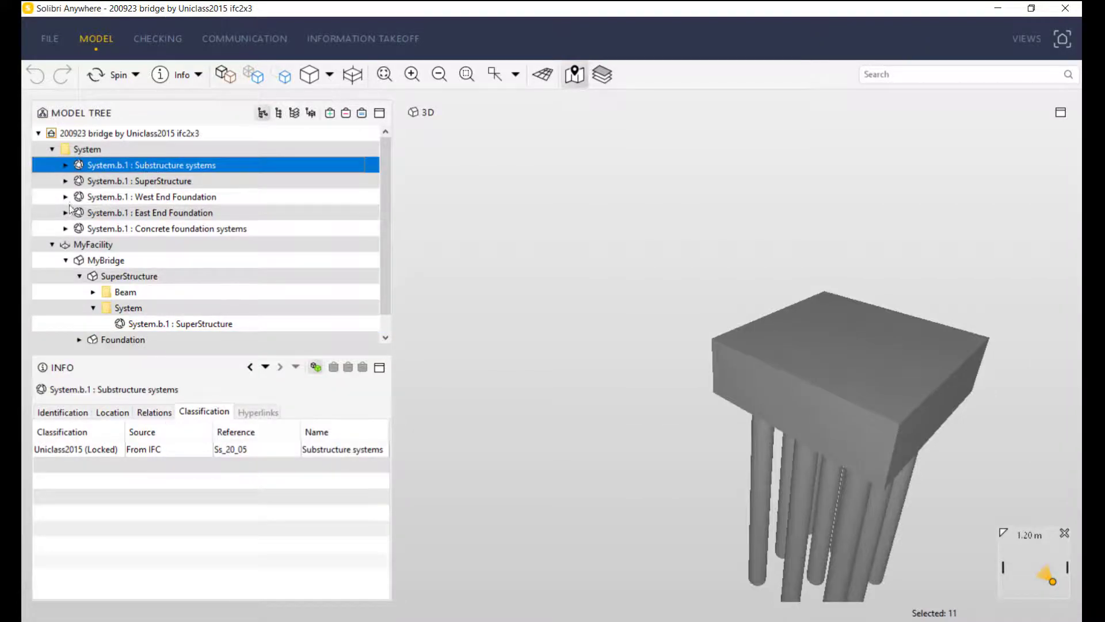
{"action": "left_click", "coordinate": [66, 228]}
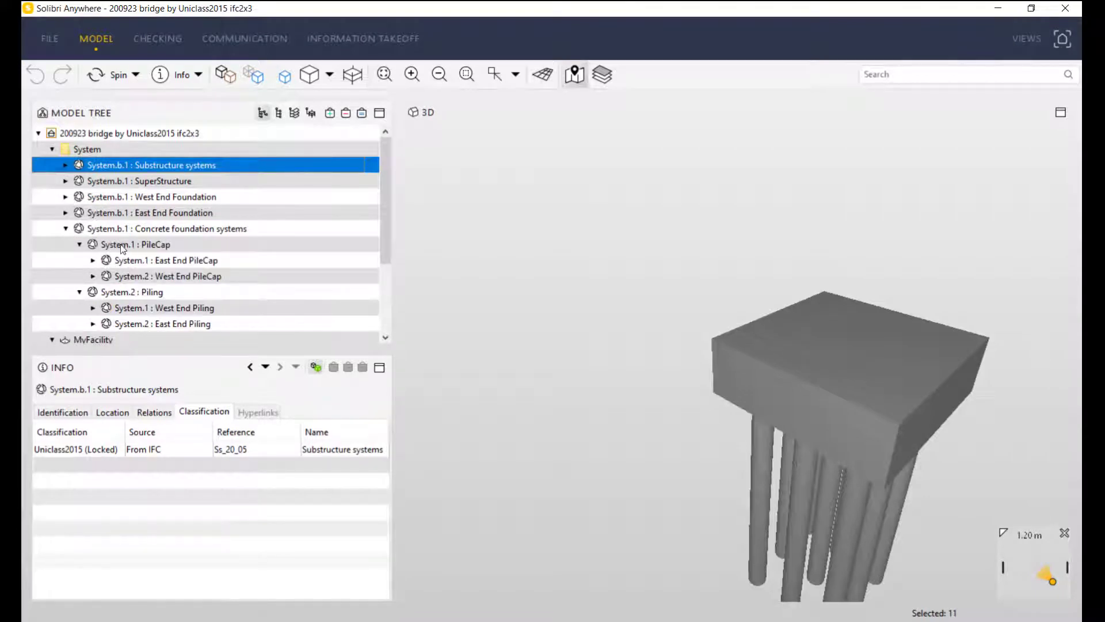
{"action": "left_click", "coordinate": [122, 246]}
{"action": "left_click", "coordinate": [161, 292]}
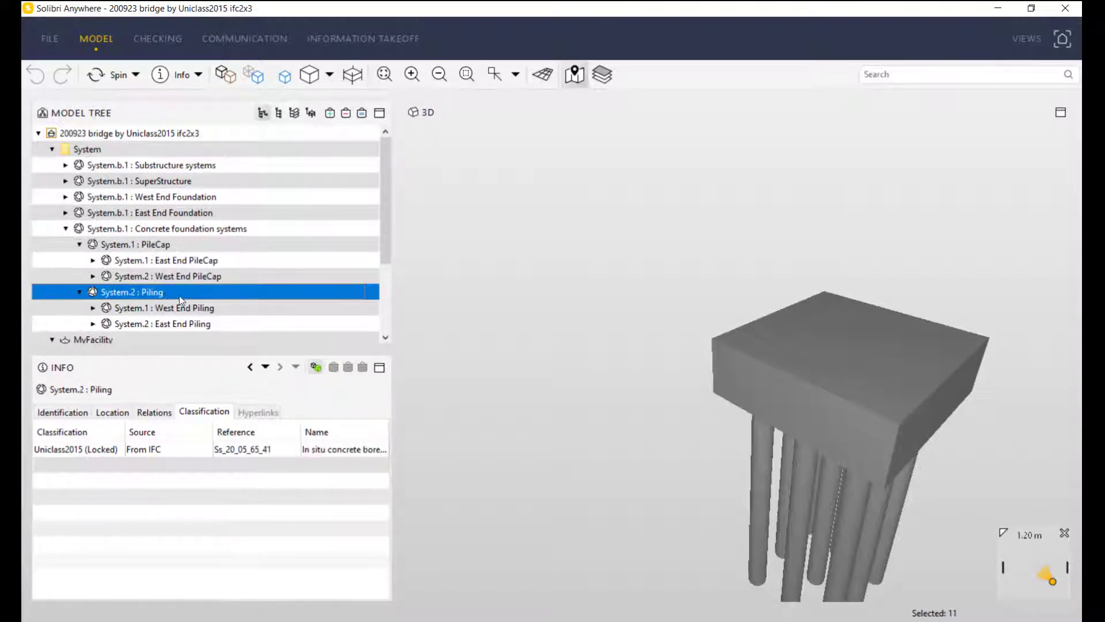
{"action": "scroll", "coordinate": [177, 257], "scroll_direction": "down", "scroll_amount": 4}
{"action": "scroll", "coordinate": [172, 236], "scroll_direction": "up", "scroll_amount": 3}
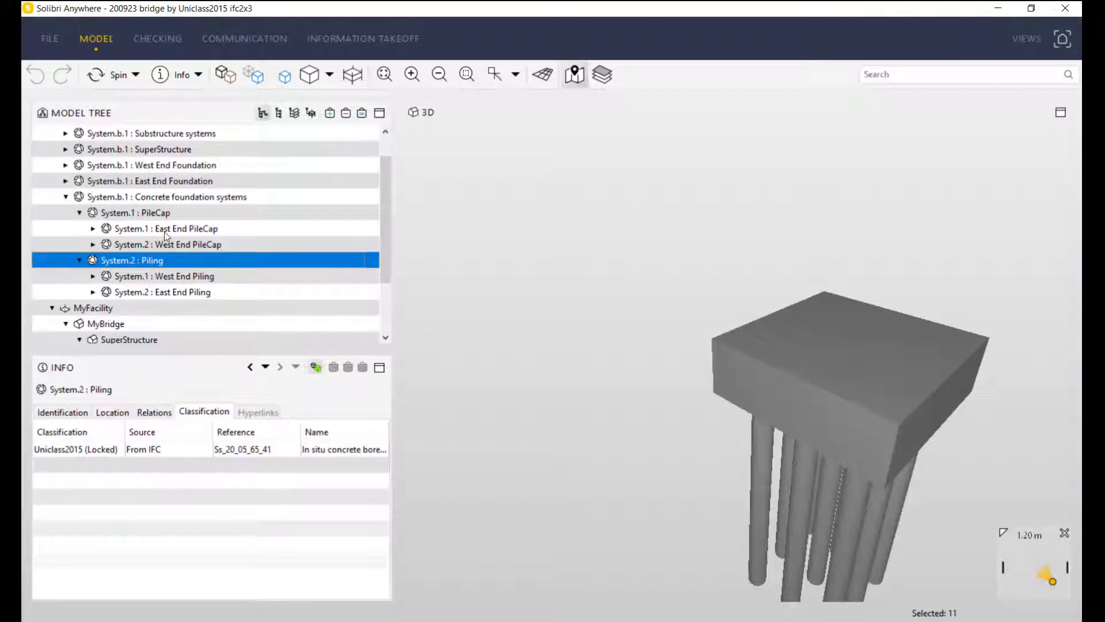
{"action": "scroll", "coordinate": [187, 239], "scroll_direction": "down", "scroll_amount": 2}
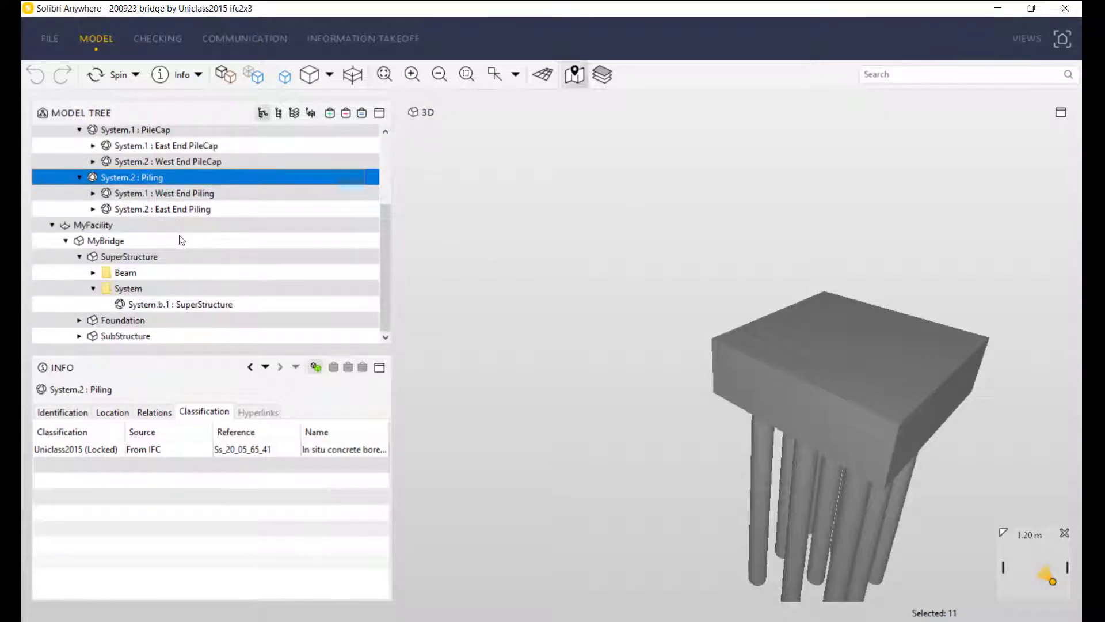
{"action": "scroll", "coordinate": [172, 240], "scroll_direction": "up", "scroll_amount": 3}
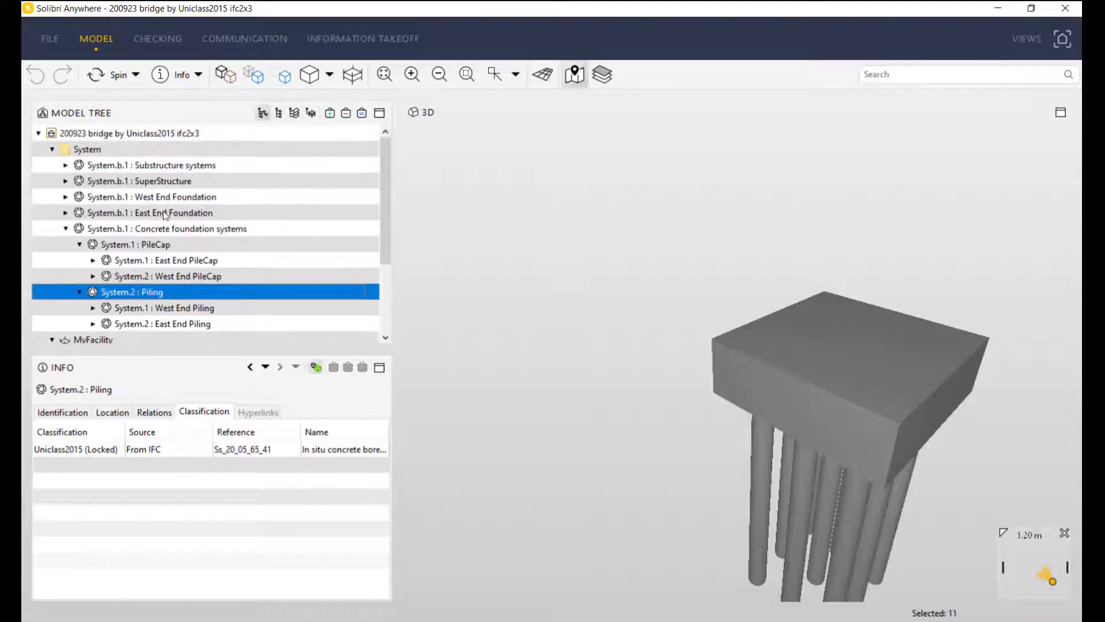
- Expand SuperStructure and Substructure systems, then collapse Substructure and Concrete foundation systems
{"action": "left_click", "coordinate": [66, 181]}
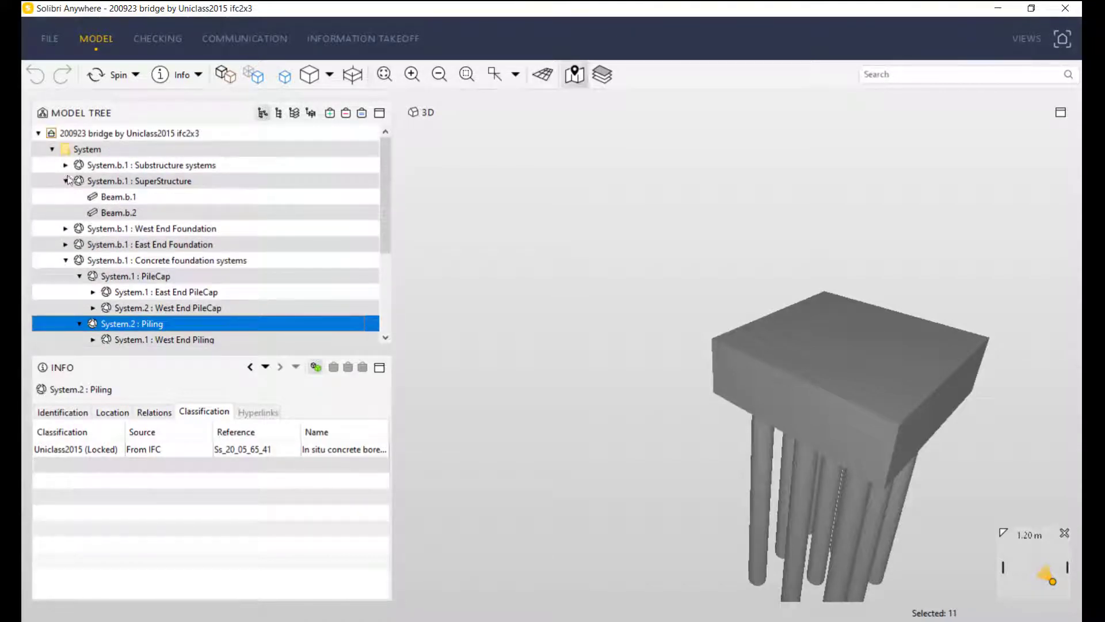
{"action": "left_click", "coordinate": [65, 165]}
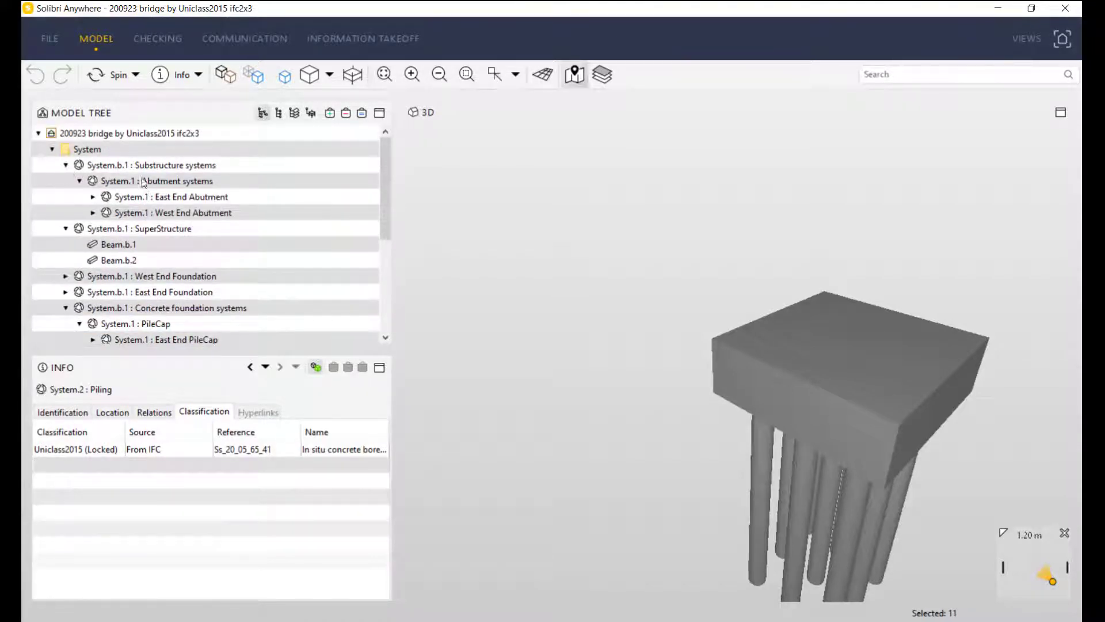
{"action": "left_click", "coordinate": [66, 166]}
{"action": "left_click", "coordinate": [66, 261]}
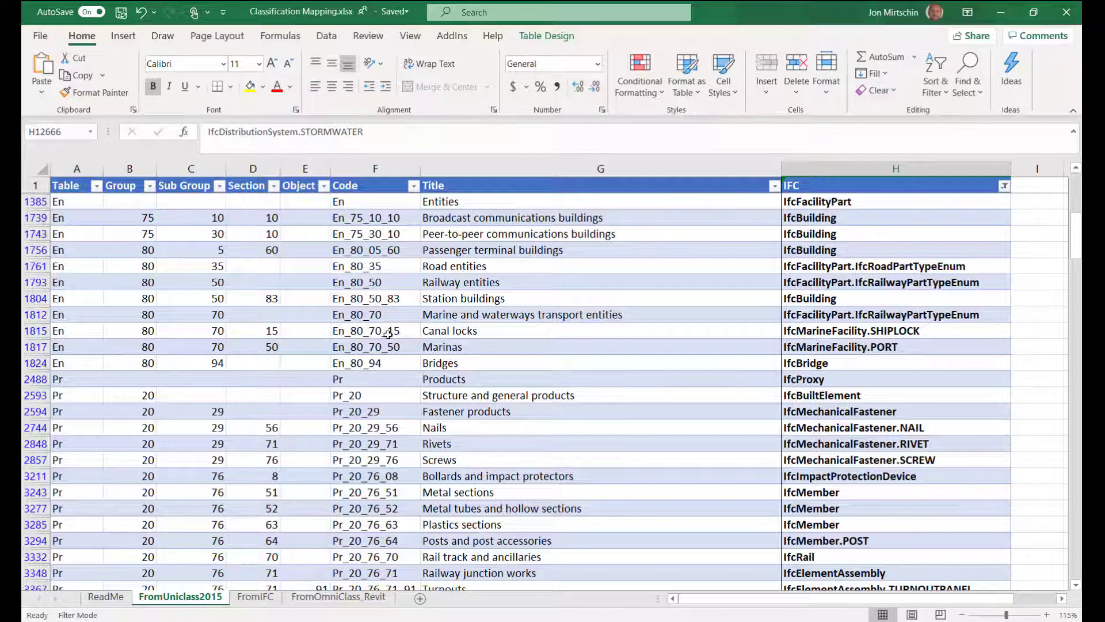
- Scroll through the filtered FromUniclass2015 Uniclass-to-IFC mapping rows
{"action": "scroll", "coordinate": [748, 403], "scroll_direction": "down", "scroll_amount": 2}
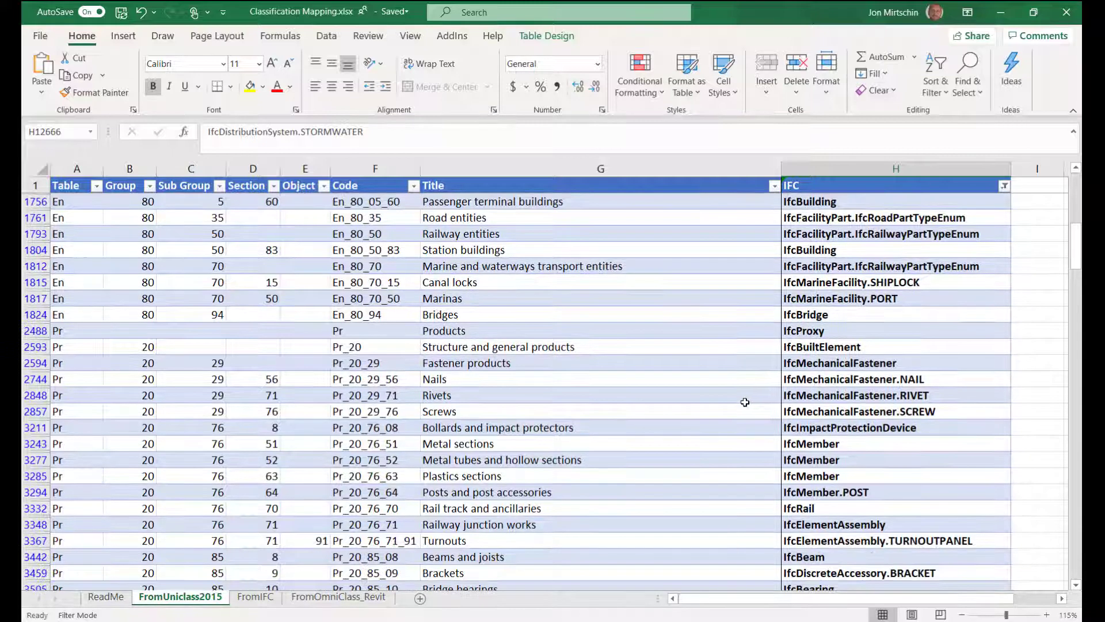
{"action": "scroll", "coordinate": [733, 408], "scroll_direction": "down", "scroll_amount": 1}
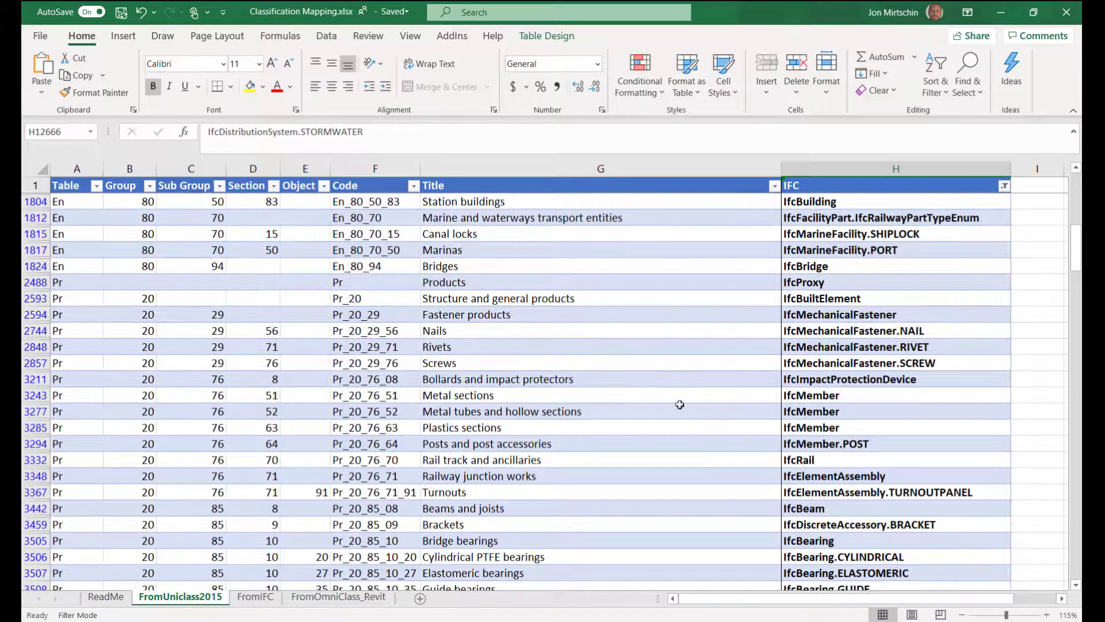
{"action": "scroll", "coordinate": [539, 395], "scroll_direction": "down", "scroll_amount": 3}
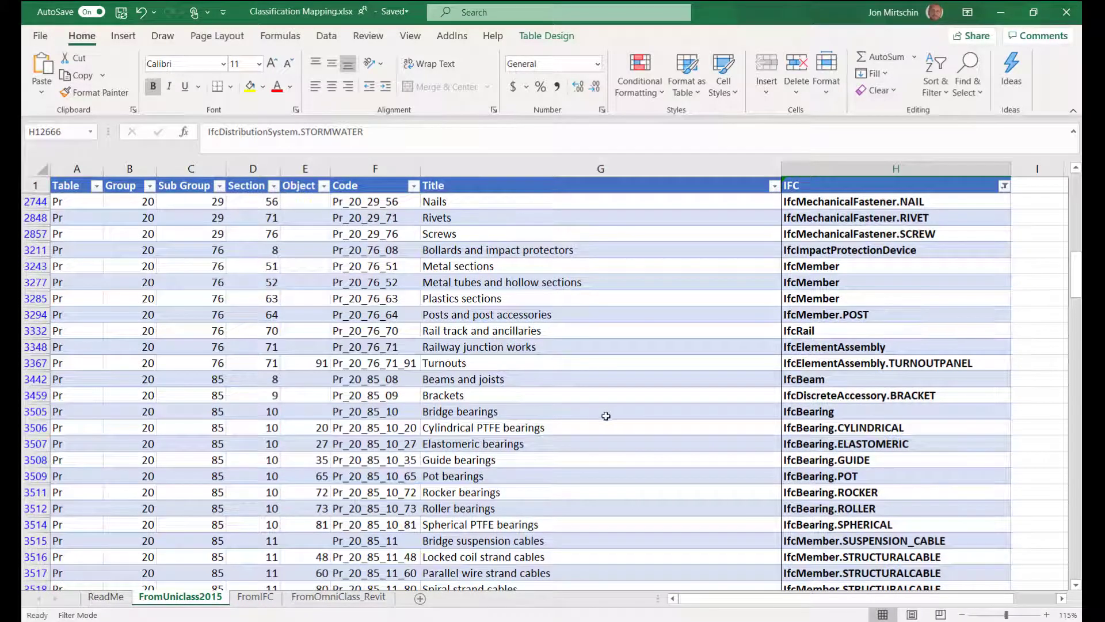
{"action": "scroll", "coordinate": [656, 432], "scroll_direction": "down", "scroll_amount": 1}
{"action": "scroll", "coordinate": [656, 432], "scroll_direction": "down", "scroll_amount": 2}
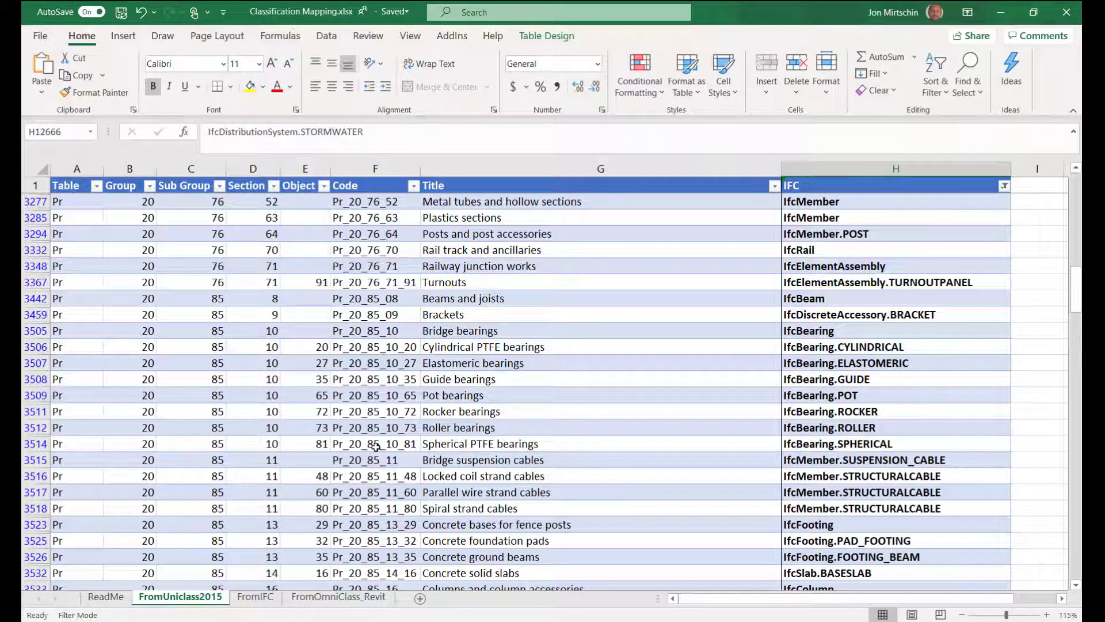
{"action": "scroll", "coordinate": [378, 431], "scroll_direction": "down", "scroll_amount": 1}
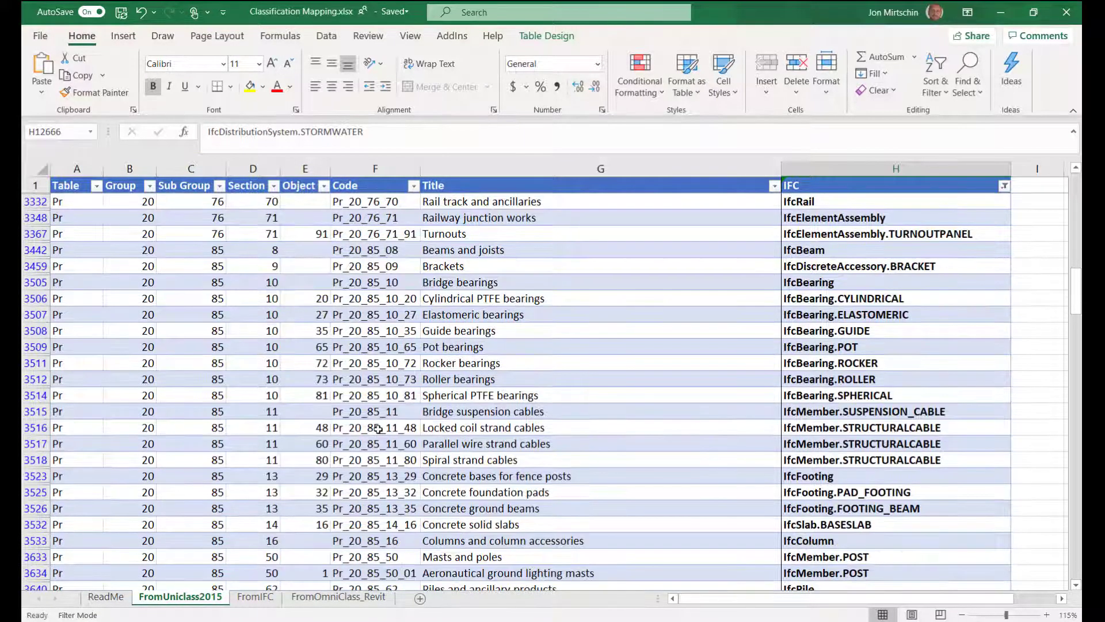
{"action": "scroll", "coordinate": [378, 429], "scroll_direction": "down", "scroll_amount": 1}
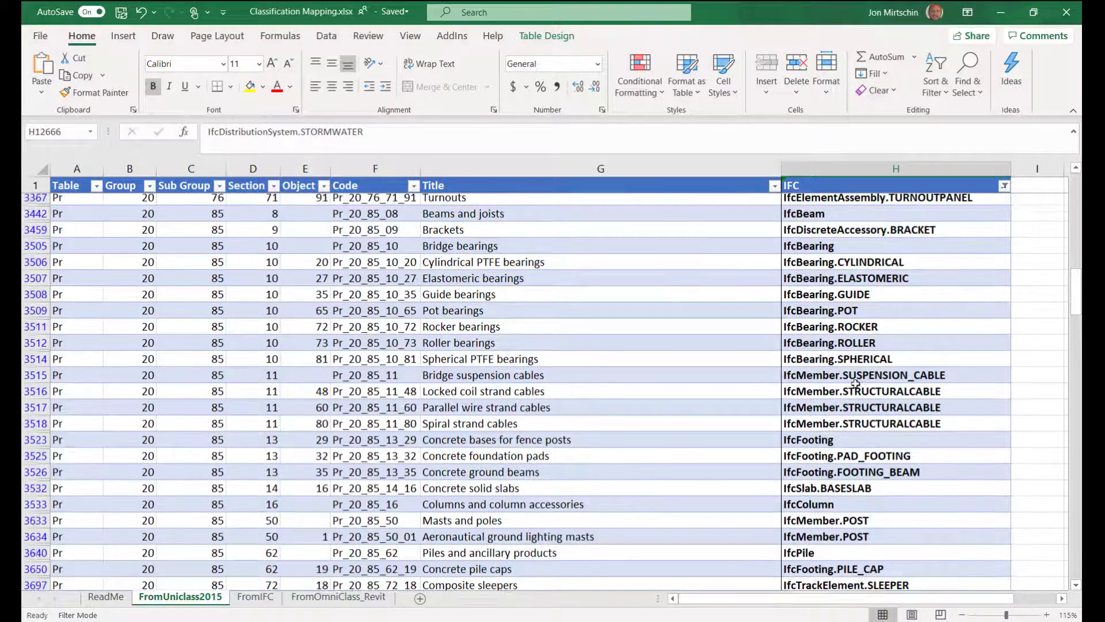
{"action": "scroll", "coordinate": [852, 396], "scroll_direction": "up", "scroll_amount": 2}
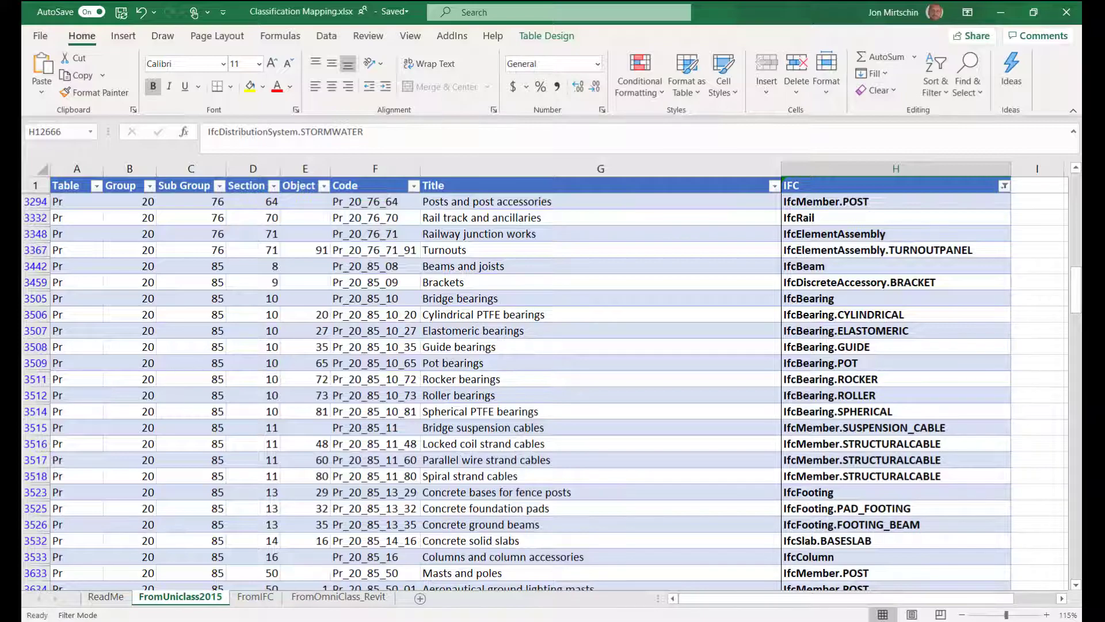
- Bring up the ClassificationMapping GitHub repo, then Uniclass_IFC.ifcxml in Sublime Text
{"action": "mouse_move", "coordinate": [10, 371]}
{"action": "left_click", "coordinate": [98, 372]}
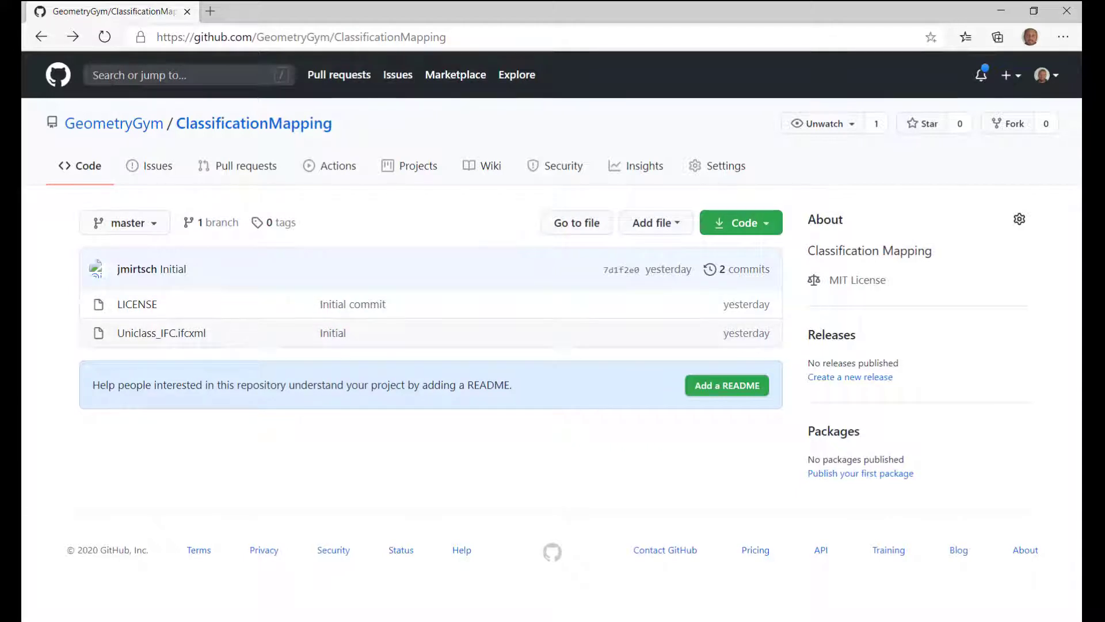
{"action": "left_click", "coordinate": [98, 437]}
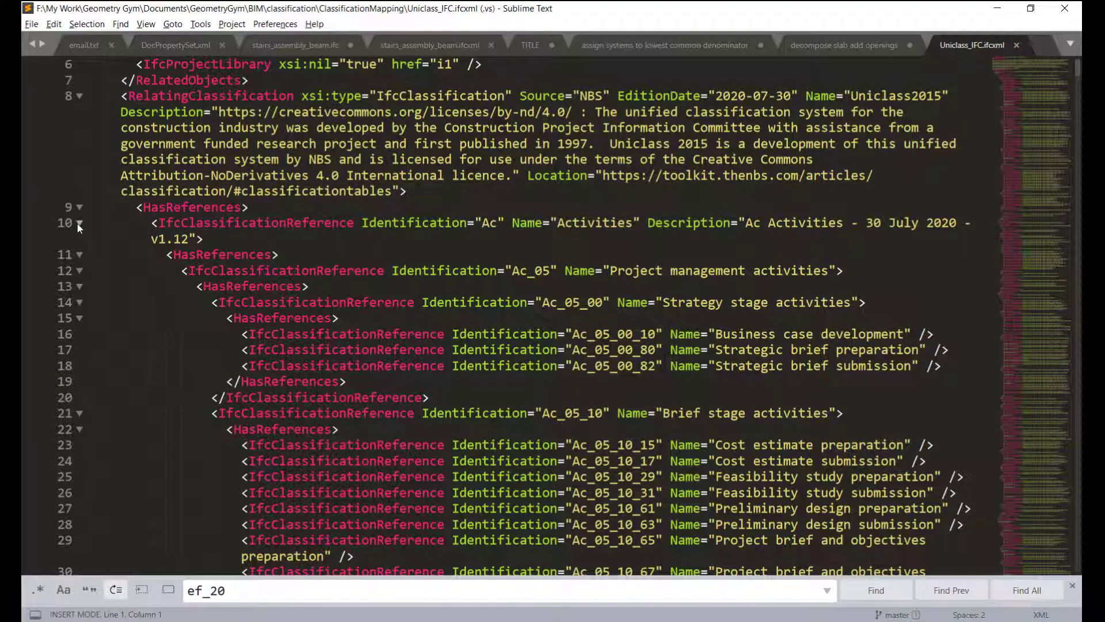
- Fold the Activities block and the whole Uniclass reference tree in Uniclass_IFC.ifcxml
{"action": "left_click", "coordinate": [79, 223]}
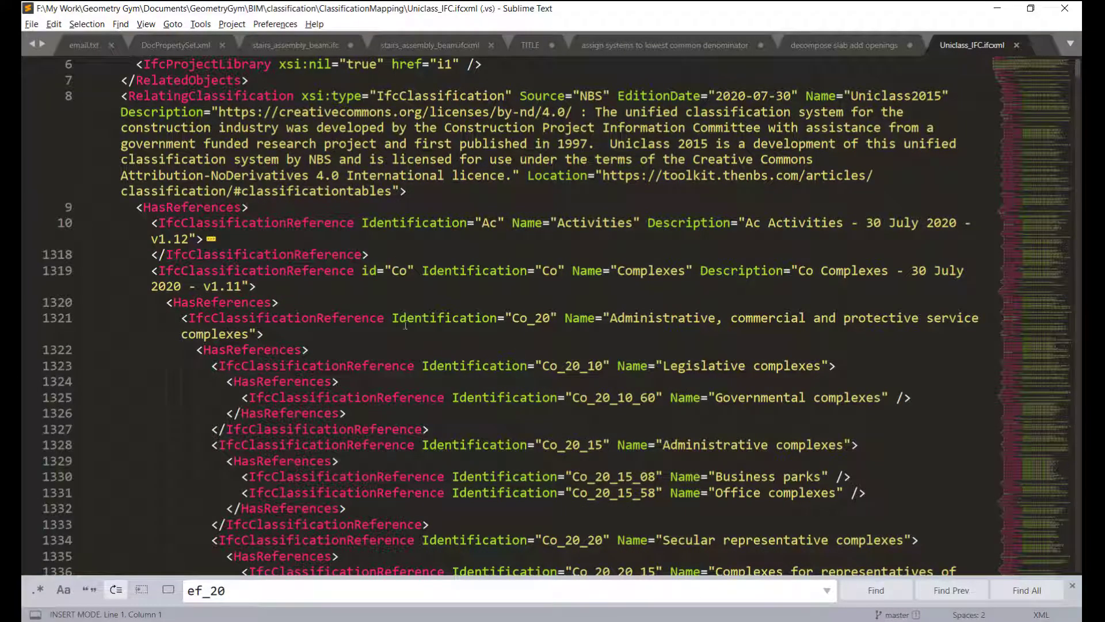
{"action": "left_click", "coordinate": [81, 207]}
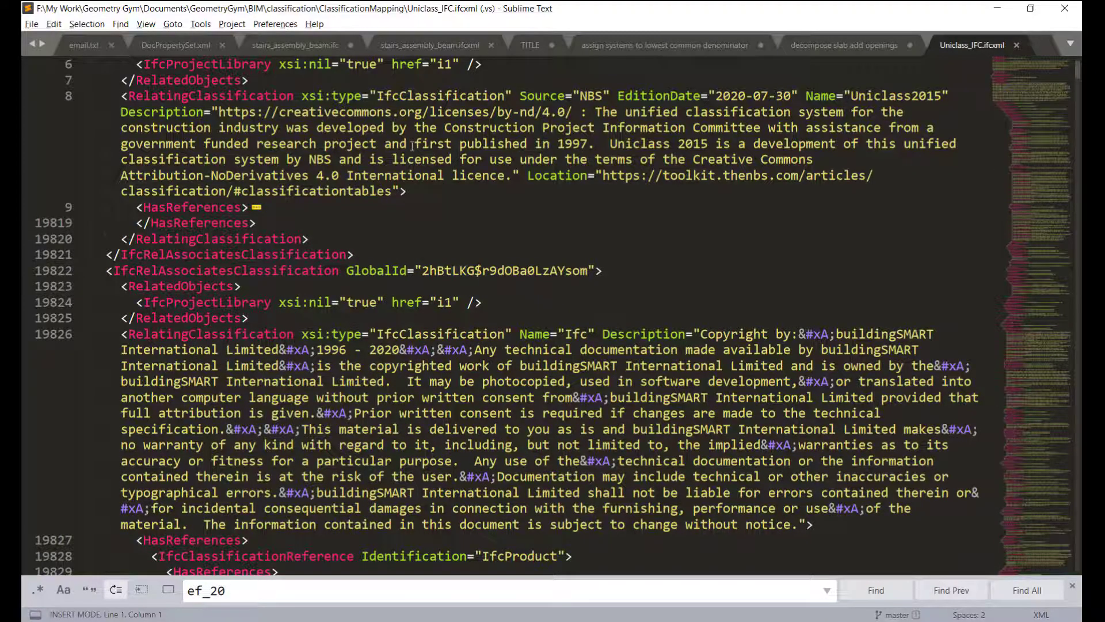
{"action": "scroll", "coordinate": [412, 146], "scroll_direction": "up", "scroll_amount": 2}
{"action": "scroll", "coordinate": [481, 227], "scroll_direction": "down", "scroll_amount": 5}
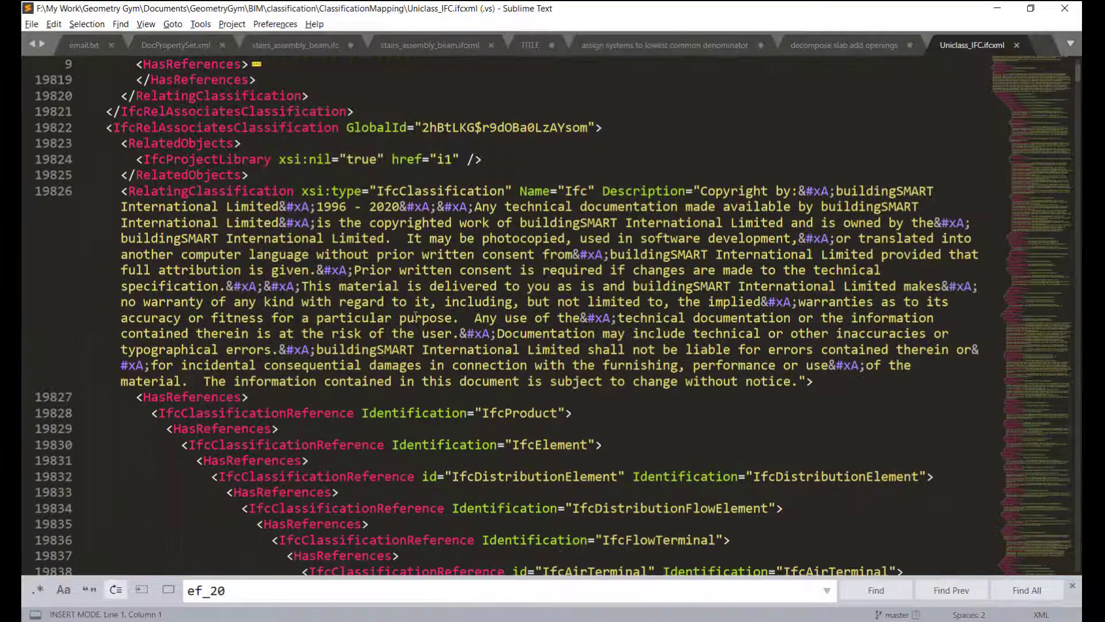
{"action": "scroll", "coordinate": [419, 321], "scroll_direction": "down", "scroll_amount": 3}
{"action": "scroll", "coordinate": [522, 386], "scroll_direction": "up", "scroll_amount": 5}
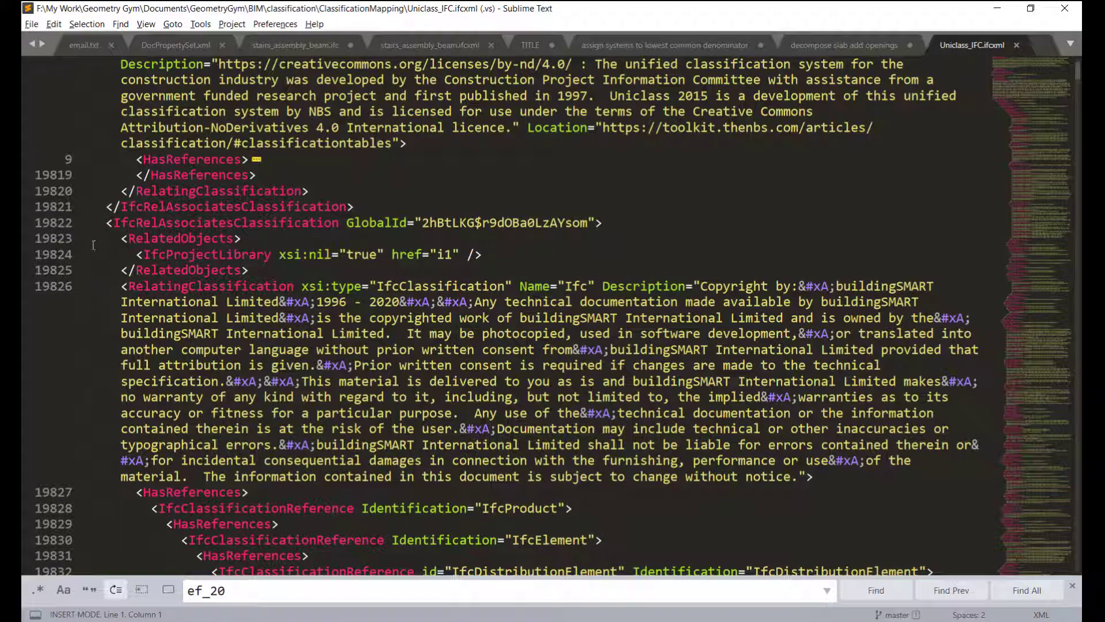
- Fold the IFC classification block, scroll the product mappings, and return to Grasshopper
{"action": "left_click", "coordinate": [81, 223]}
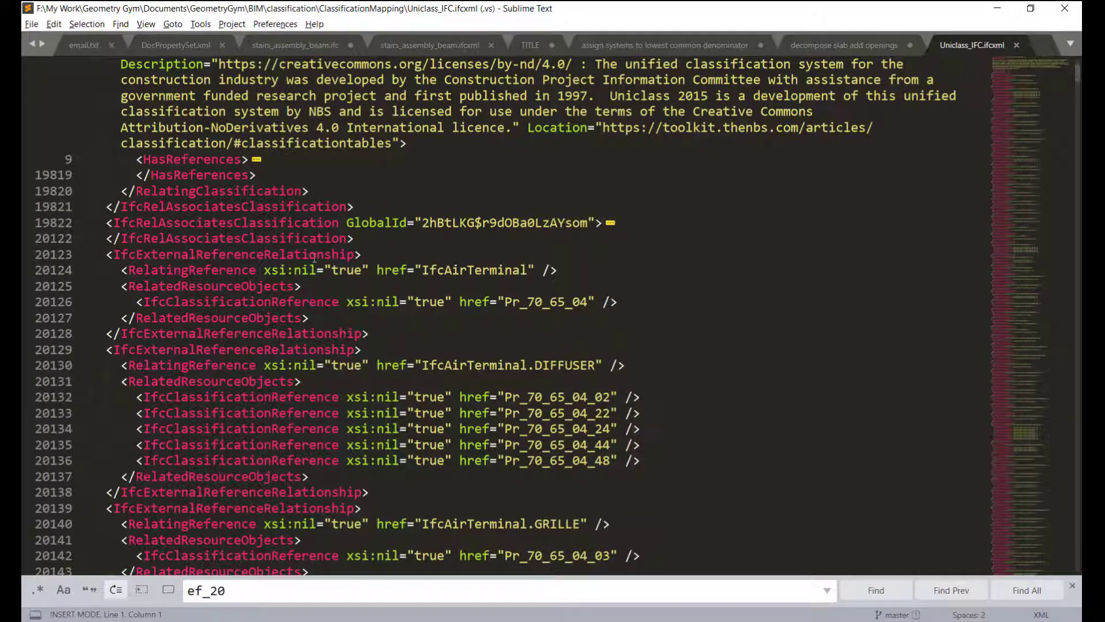
{"action": "scroll", "coordinate": [320, 259], "scroll_direction": "down", "scroll_amount": 2}
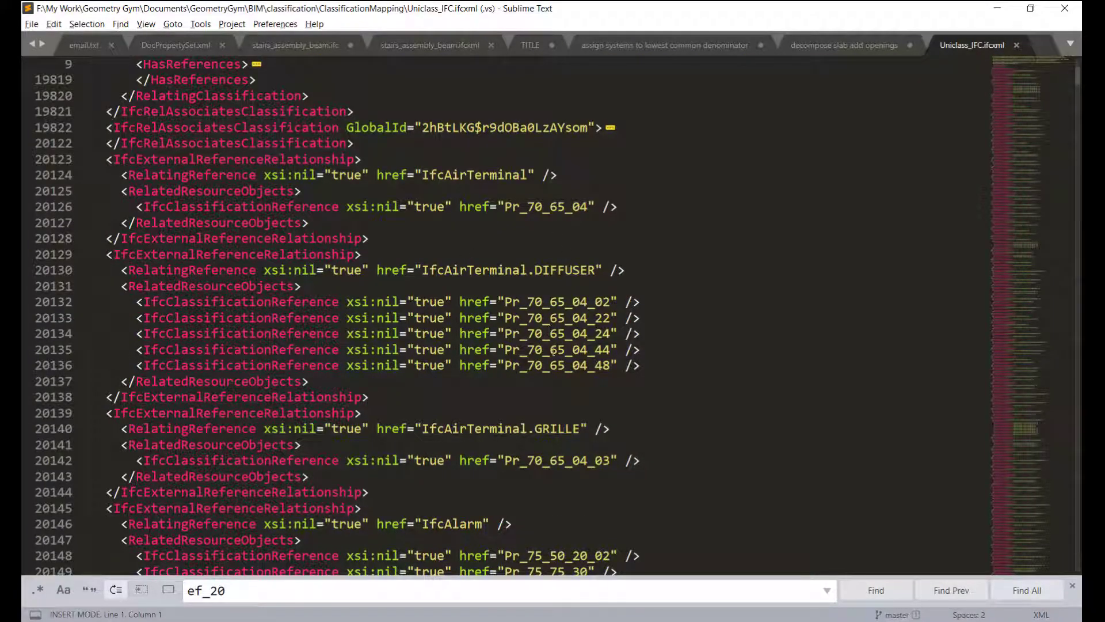
{"action": "scroll", "coordinate": [489, 284], "scroll_direction": "down", "scroll_amount": 12}
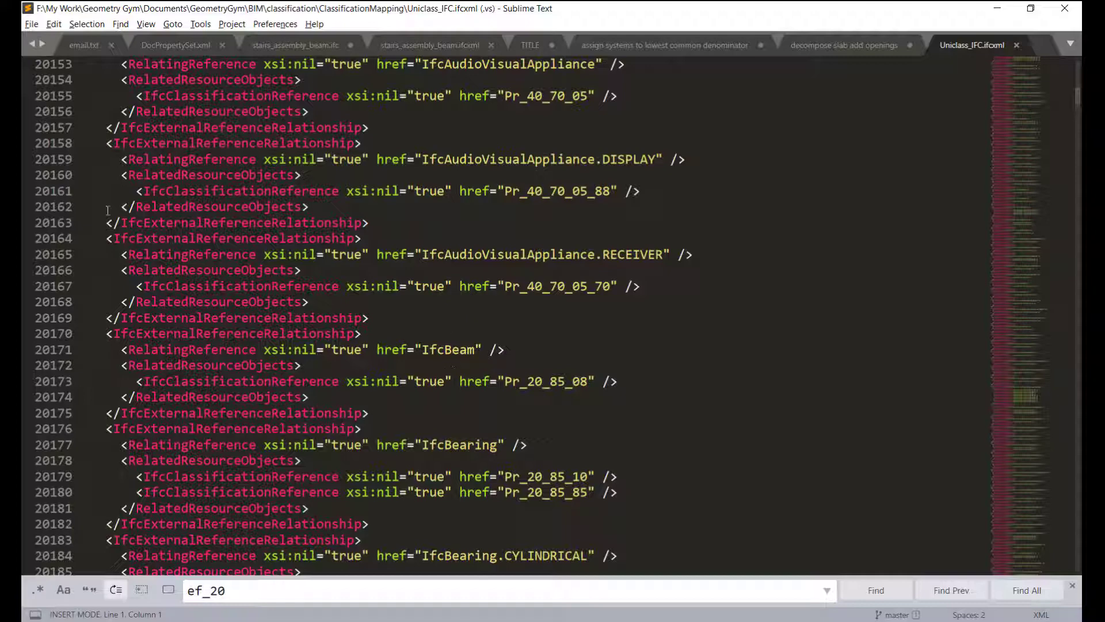
{"action": "key", "text": "alt+Tab"}
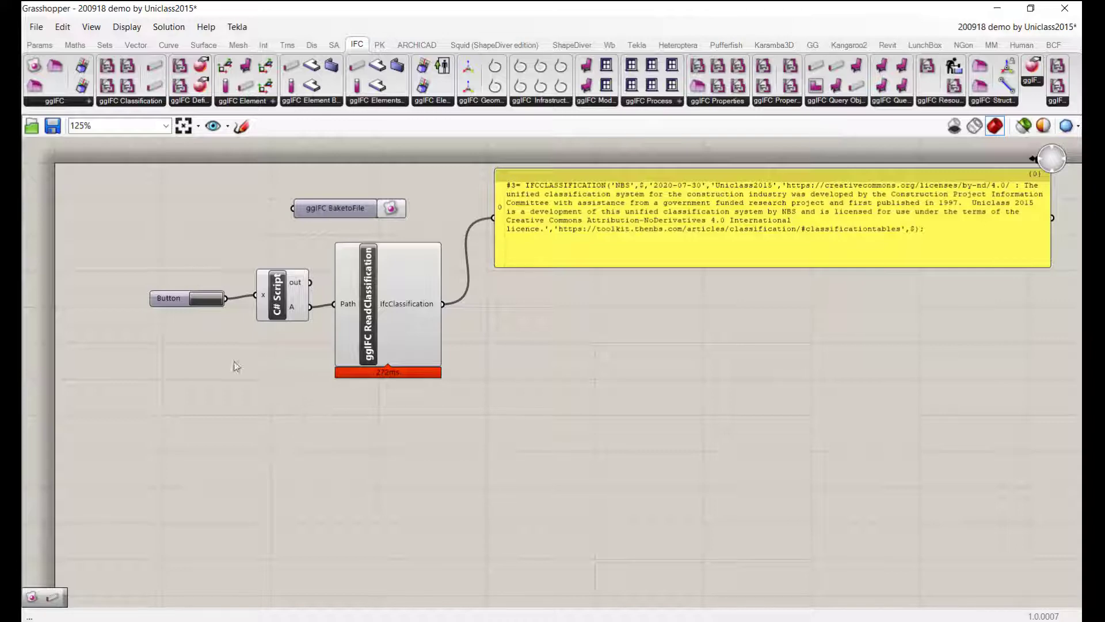
{"action": "scroll", "coordinate": [204, 298], "scroll_direction": "up", "scroll_amount": 4}
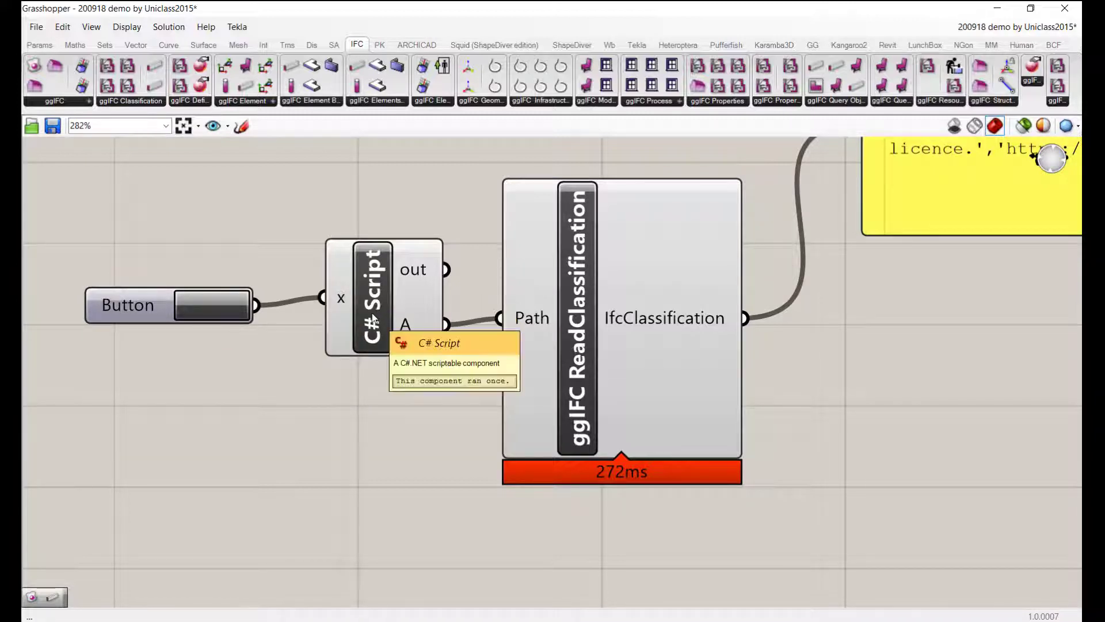
{"action": "scroll", "coordinate": [373, 319], "scroll_direction": "down", "scroll_amount": 3}
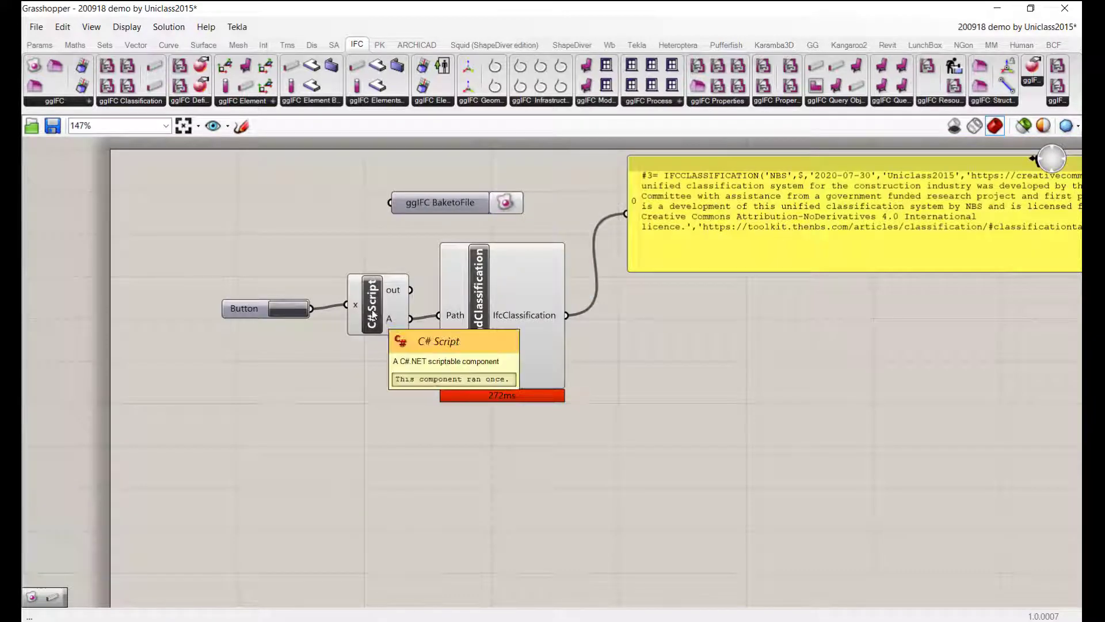
{"action": "mouse_move", "coordinate": [390, 321]}
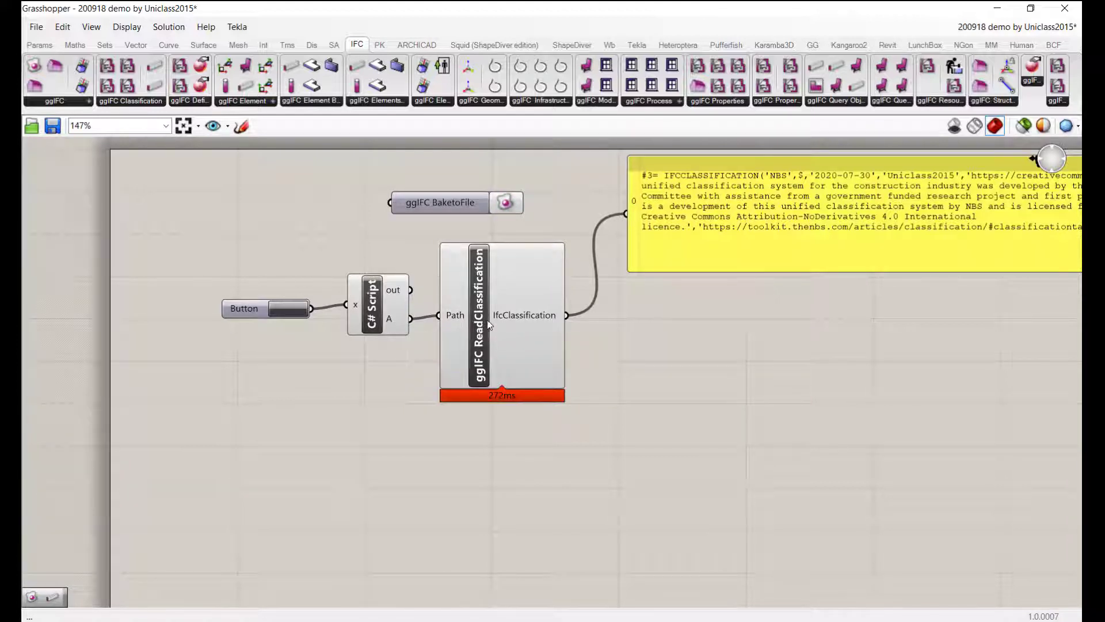
{"action": "mouse_move", "coordinate": [460, 320]}
{"action": "scroll", "coordinate": [381, 325], "scroll_direction": "down", "scroll_amount": 3}
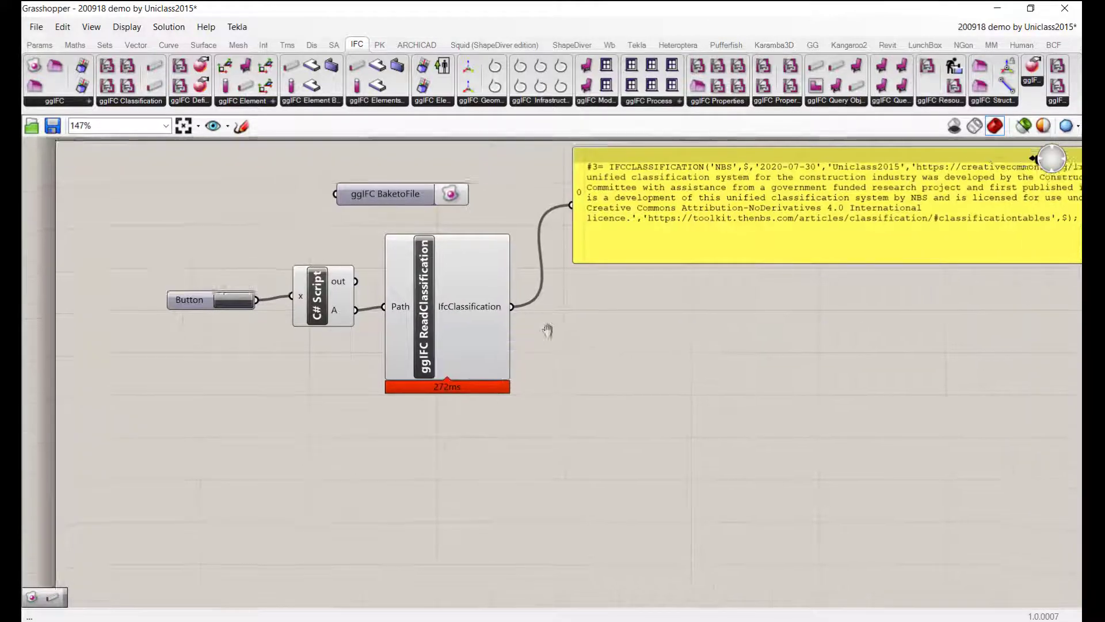
{"action": "scroll", "coordinate": [312, 324], "scroll_direction": "up", "scroll_amount": 3}
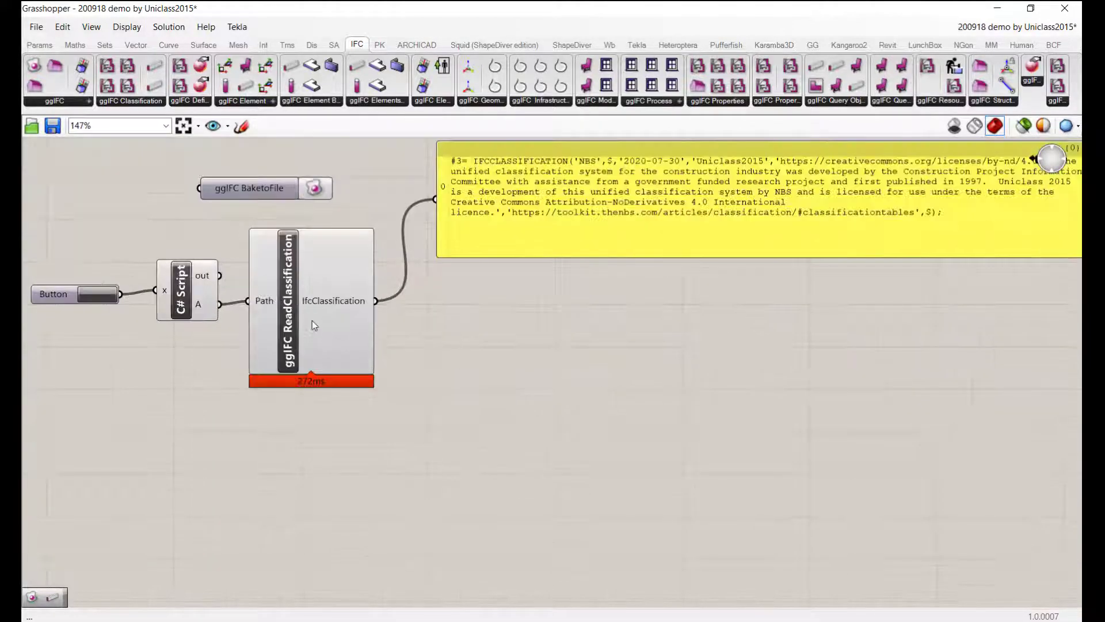
- Create a Co_80_50_35 Heavy rail complexes reference component from ReadClassification
{"action": "right_click", "coordinate": [289, 309]}
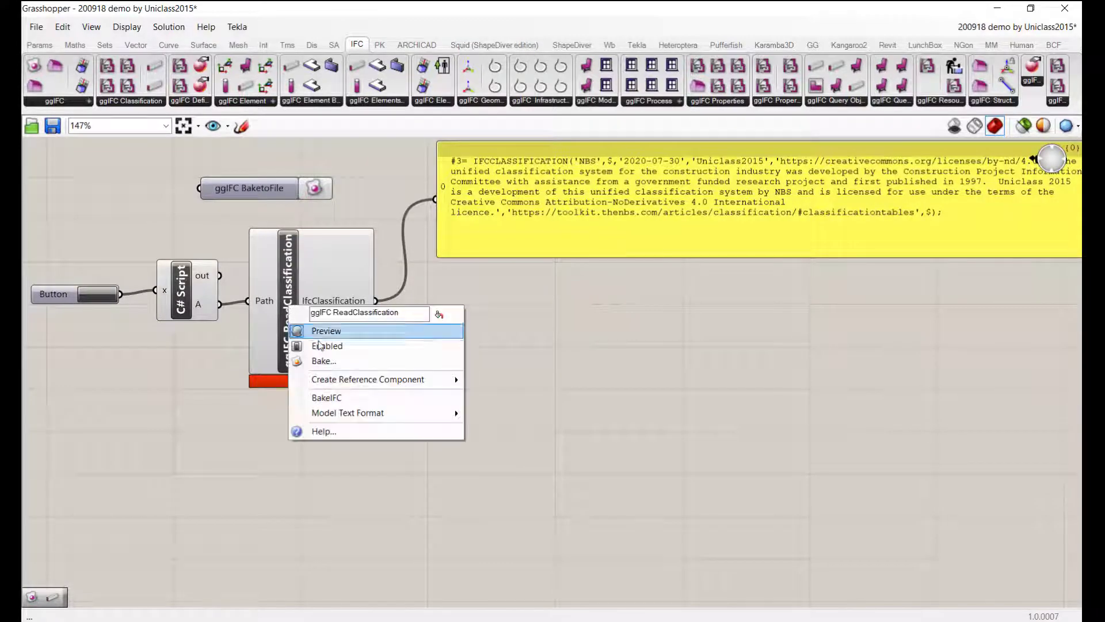
{"action": "mouse_move", "coordinate": [337, 378]}
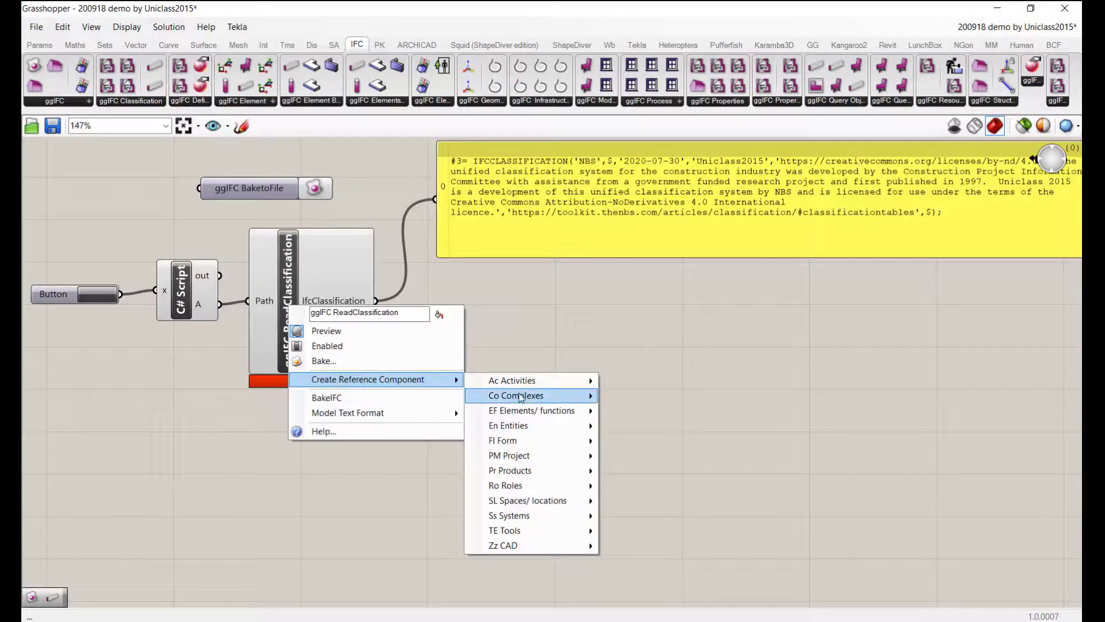
{"action": "mouse_move", "coordinate": [521, 397]}
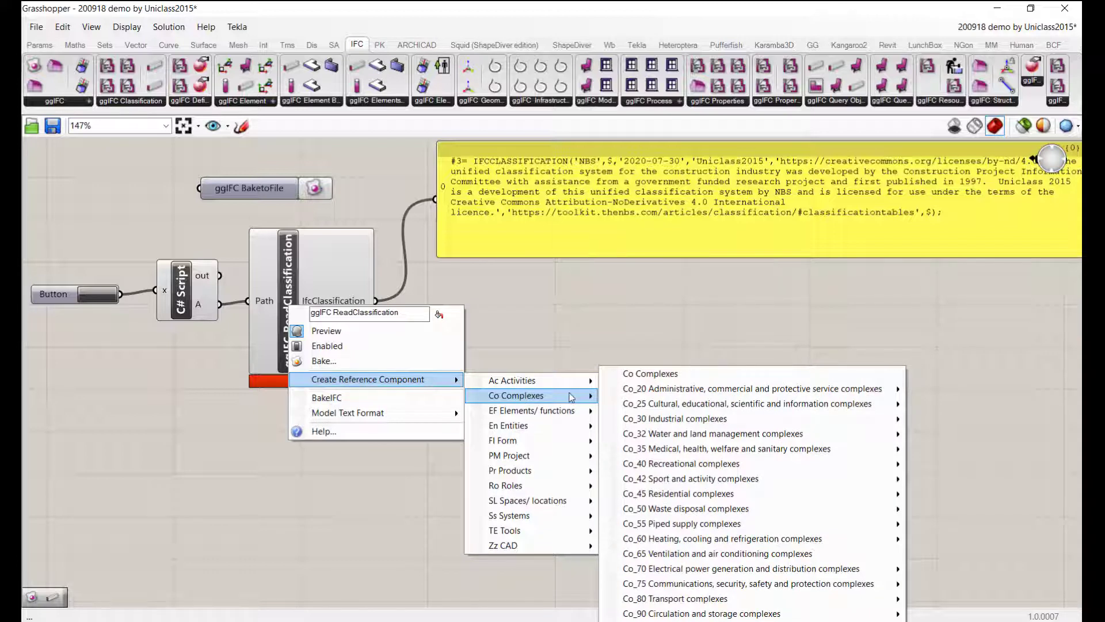
{"action": "mouse_move", "coordinate": [720, 598]}
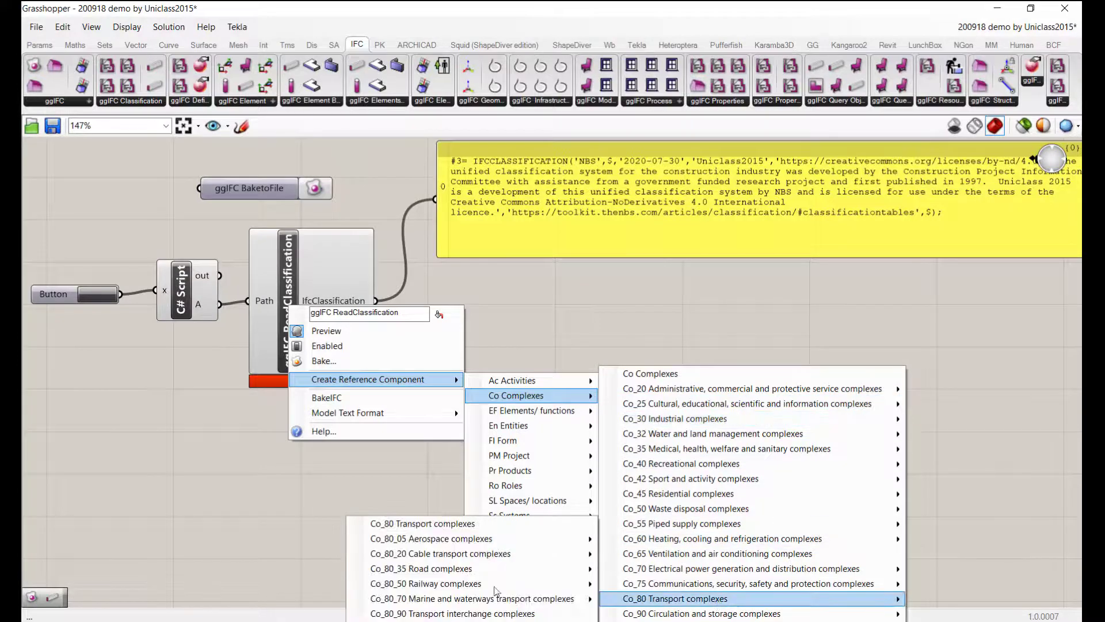
{"action": "mouse_move", "coordinate": [468, 585]}
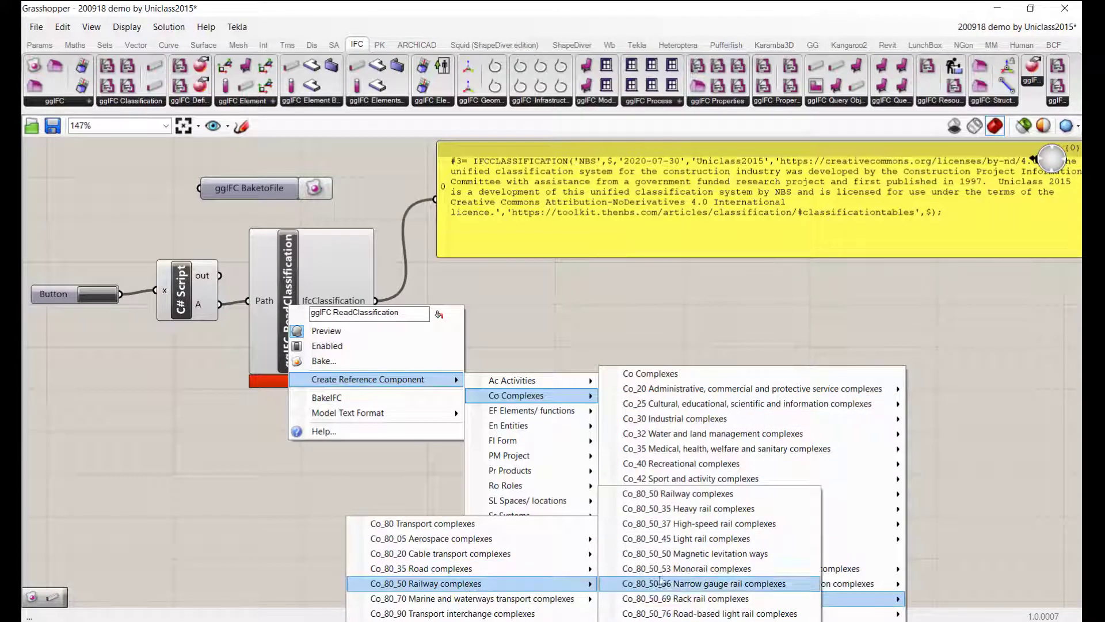
{"action": "left_click", "coordinate": [688, 512]}
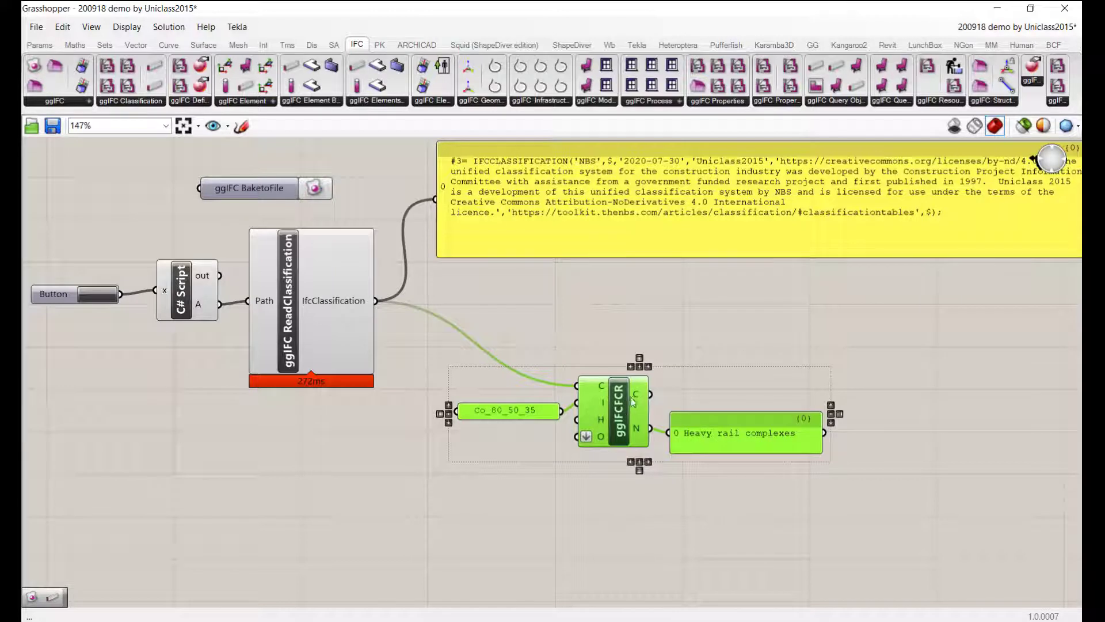
{"action": "mouse_move", "coordinate": [637, 398]}
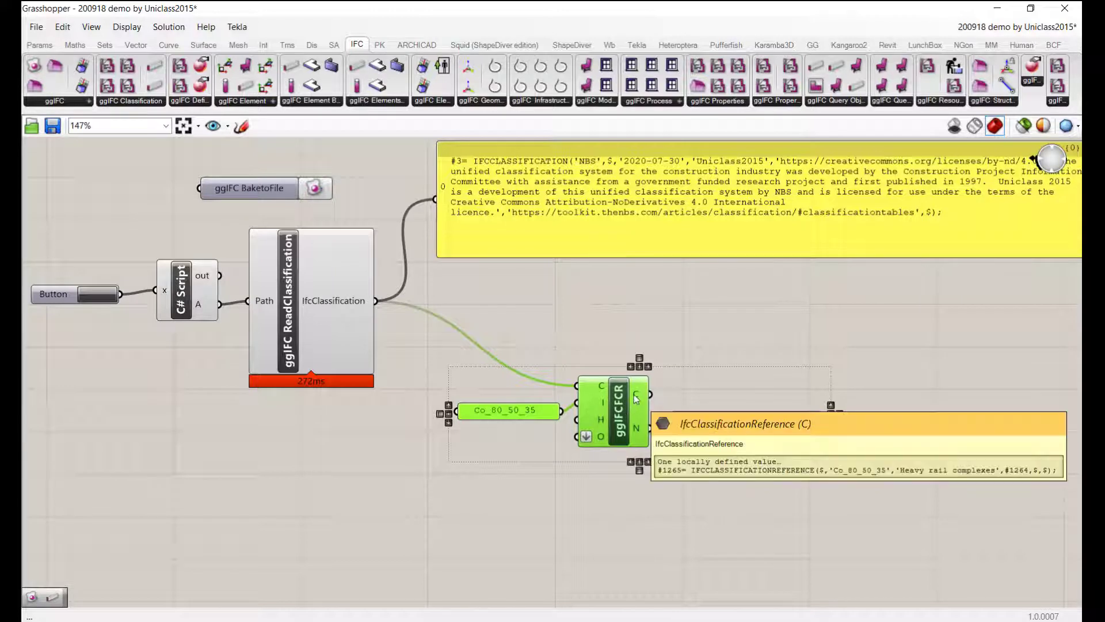
{"action": "left_click", "coordinate": [160, 103]}
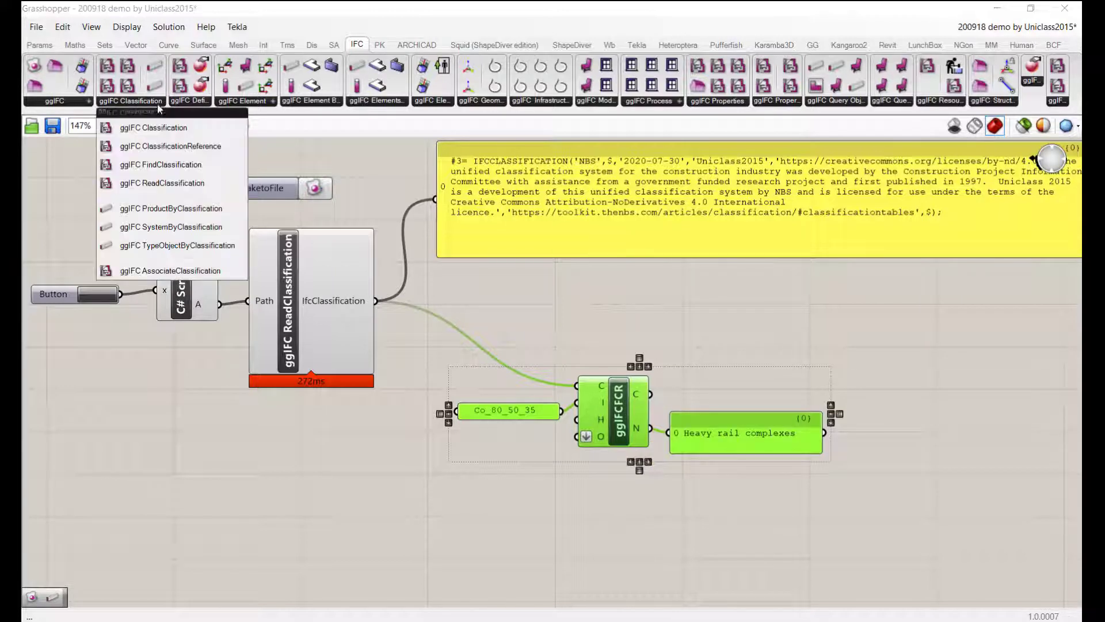
- Place a ProductByClassification component fed by the Heavy rail complexes reference's C output
{"action": "left_click", "coordinate": [161, 208]}
{"action": "left_click", "coordinate": [914, 362]}
{"action": "left_click_drag", "start_coordinate": [913, 362], "coordinate": [938, 386]}
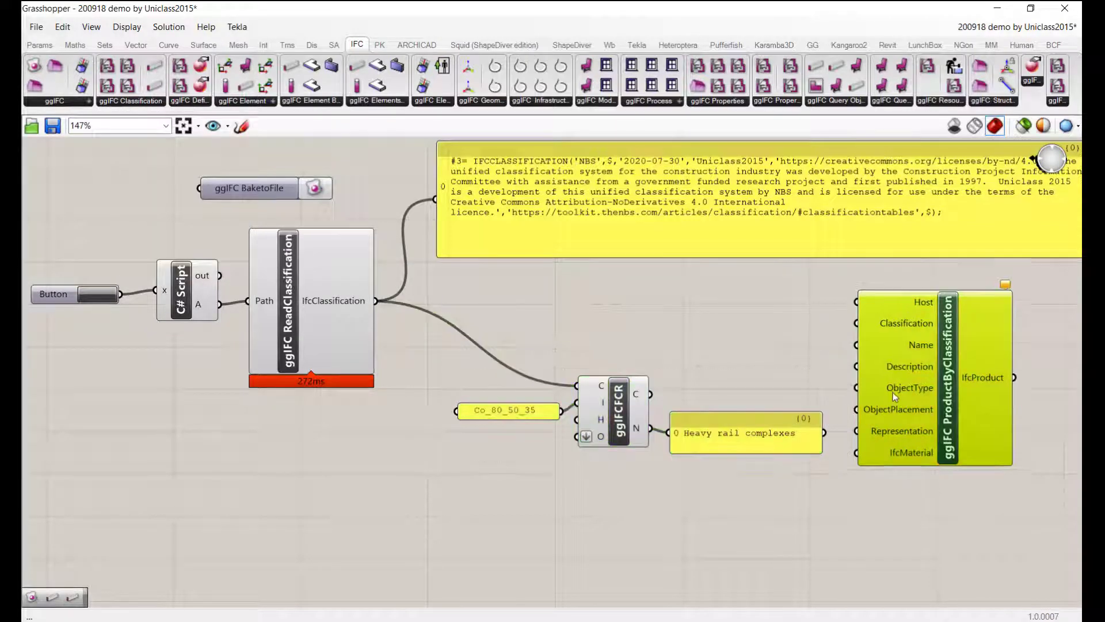
{"action": "left_click_drag", "start_coordinate": [651, 395], "coordinate": [857, 327]}
{"action": "mouse_move", "coordinate": [974, 379]}
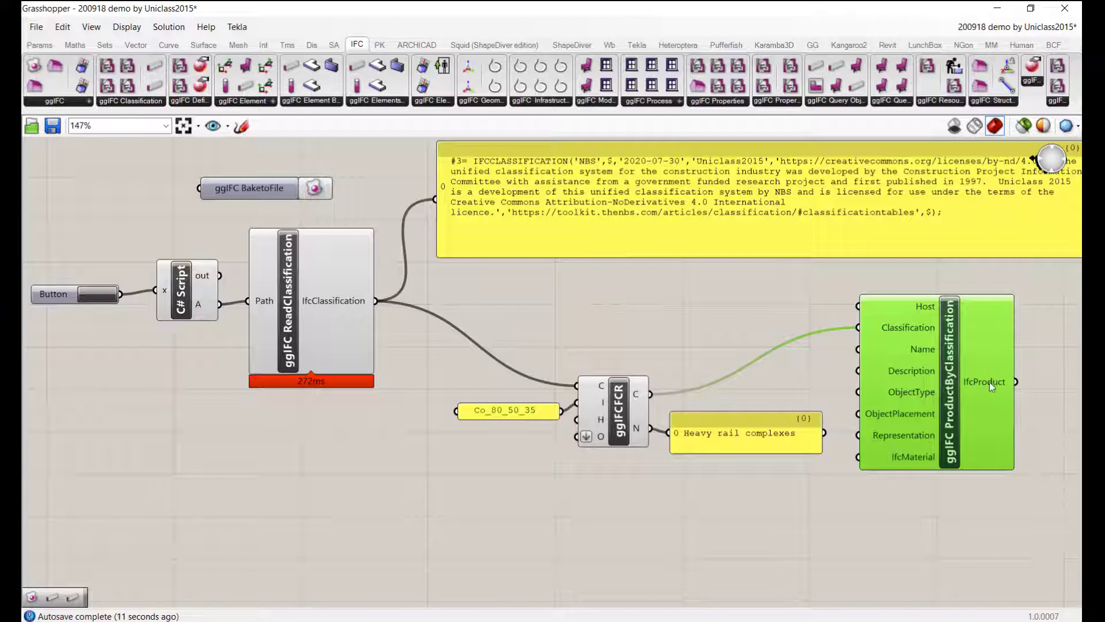
{"action": "left_click", "coordinate": [874, 525]}
{"action": "right_click_drag", "start_coordinate": [863, 553], "coordinate": [859, 362]}
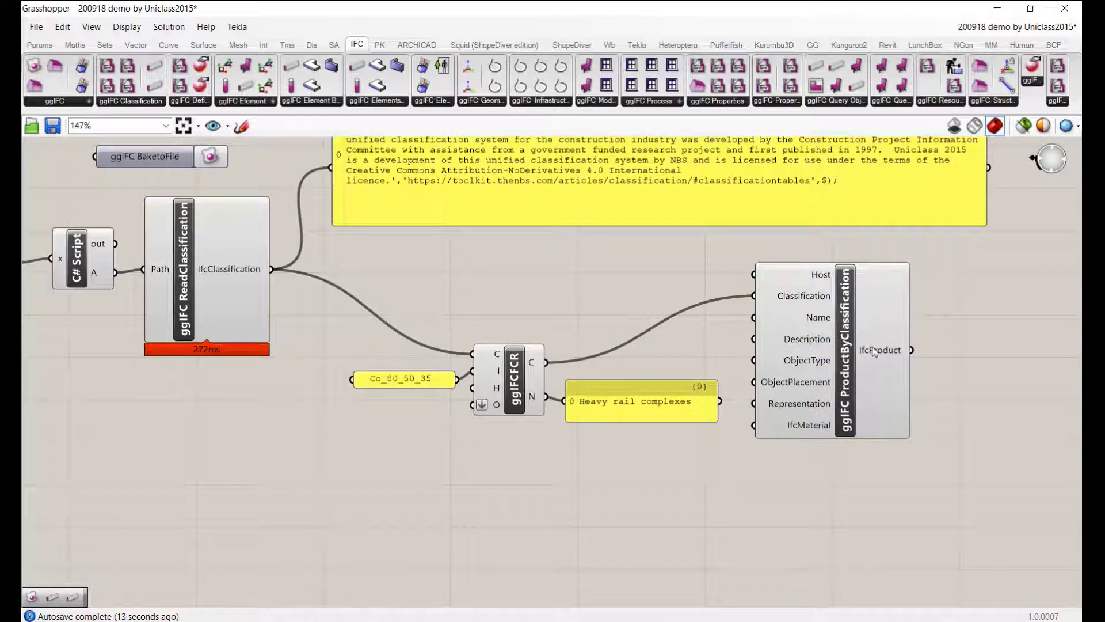
{"action": "mouse_move", "coordinate": [875, 353]}
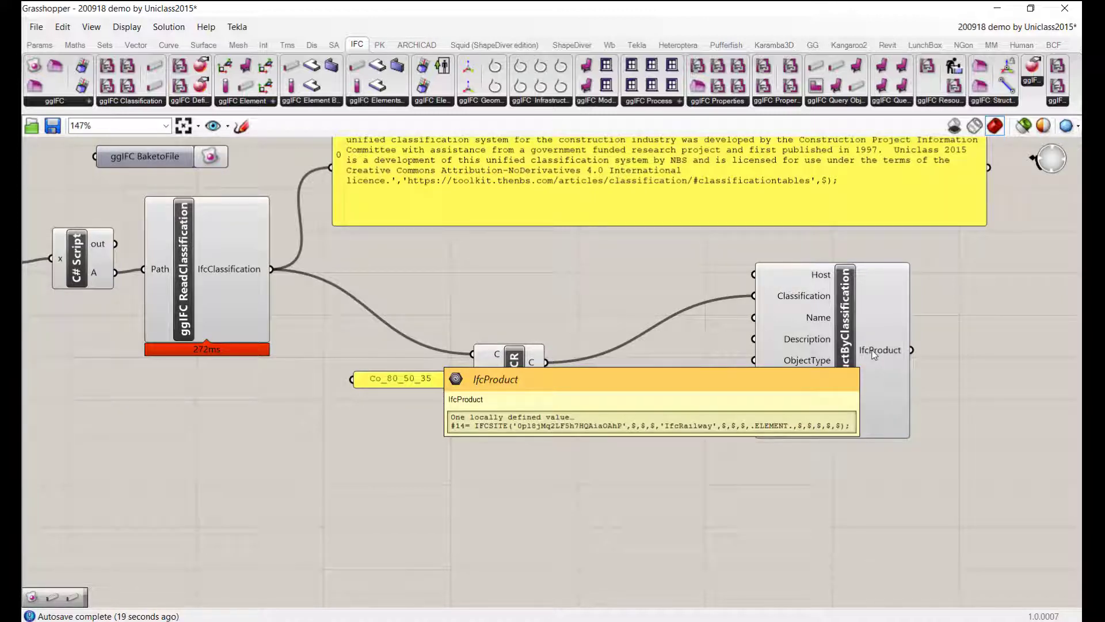
- Set BaketoFile's export IFC version and nudge the Heavy rail complexes panel right
{"action": "right_click", "coordinate": [179, 157]}
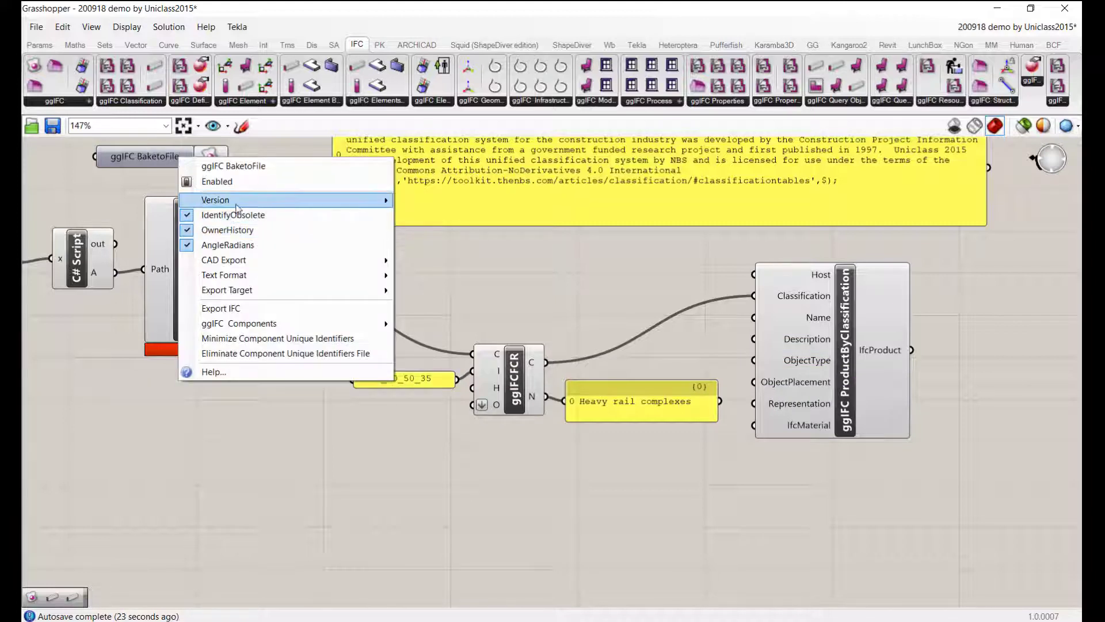
{"action": "mouse_move", "coordinate": [237, 202]}
{"action": "left_click", "coordinate": [433, 319]}
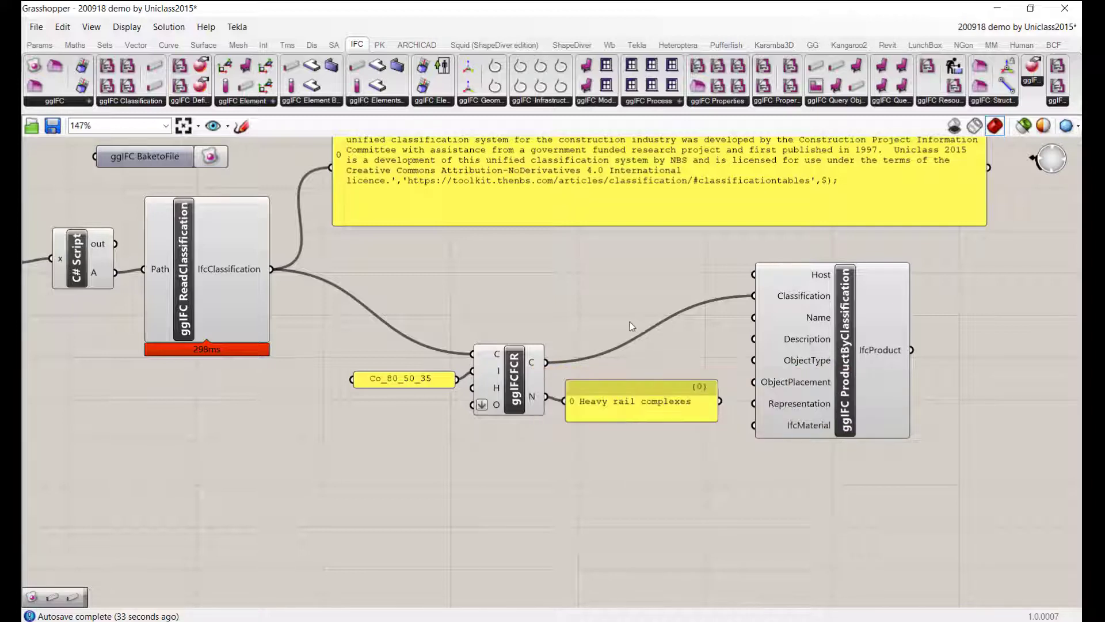
{"action": "left_click", "coordinate": [617, 411]}
{"action": "left_click_drag", "start_coordinate": [616, 407], "coordinate": [625, 413]}
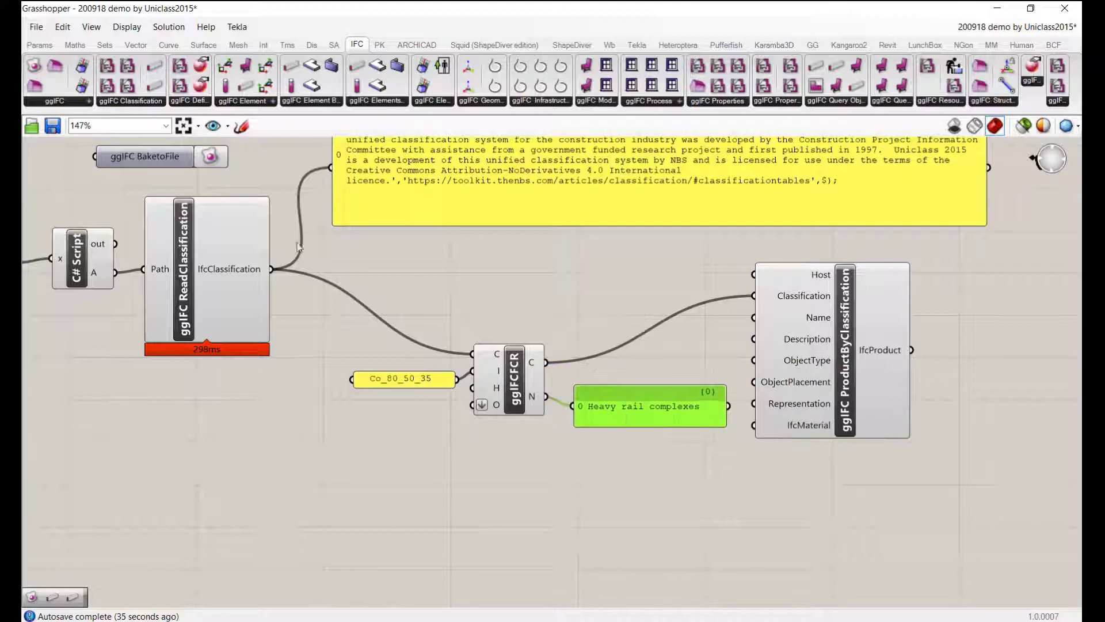
- Add an Ss_80_70_70_06 Ballasted rail track systems reference from ReadClassification and reposition it
{"action": "right_click", "coordinate": [184, 273]}
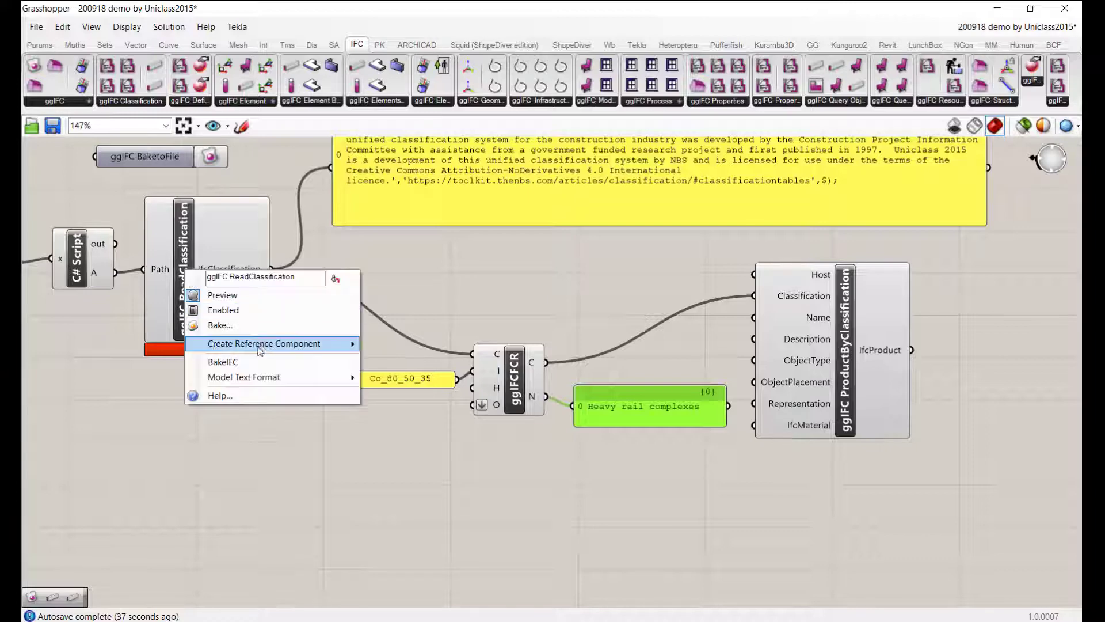
{"action": "mouse_move", "coordinate": [273, 344]}
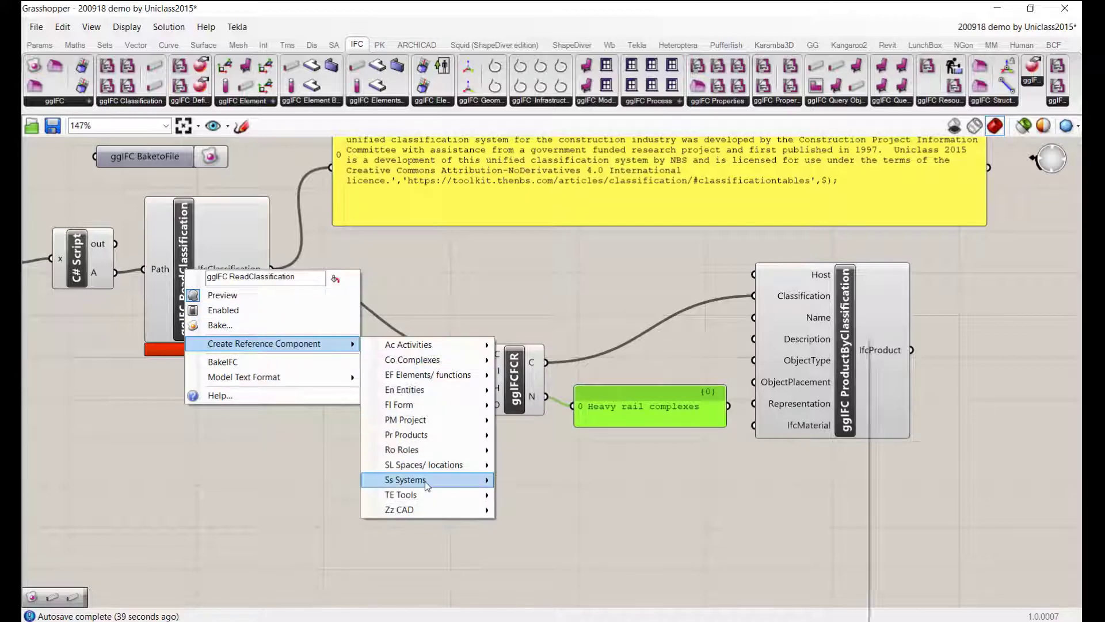
{"action": "mouse_move", "coordinate": [428, 479]}
{"action": "mouse_move", "coordinate": [603, 590]}
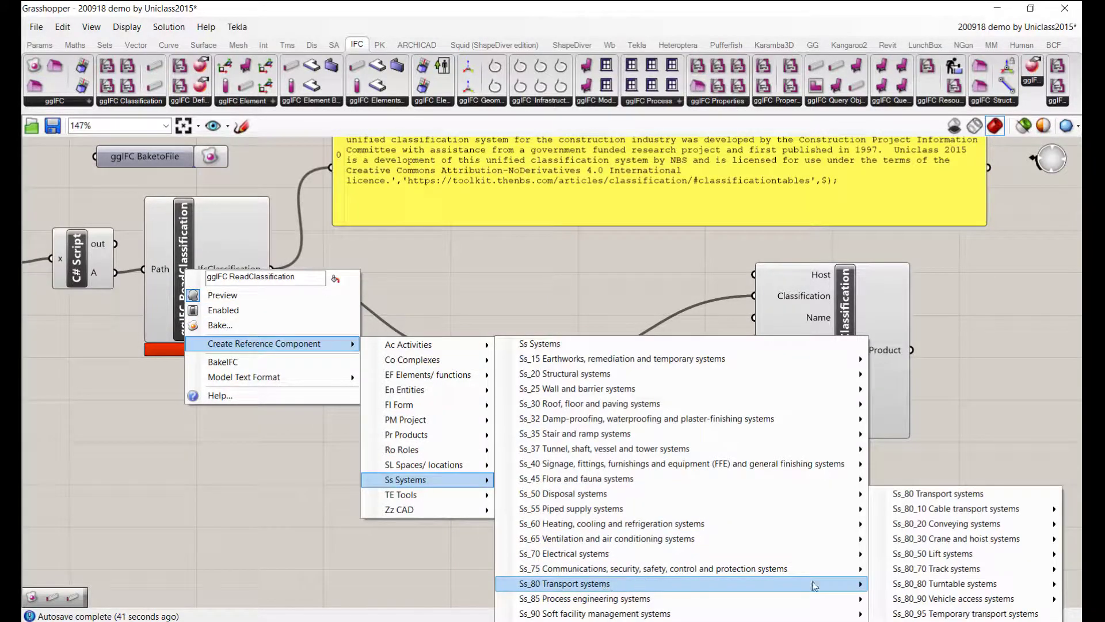
{"action": "mouse_move", "coordinate": [982, 569]}
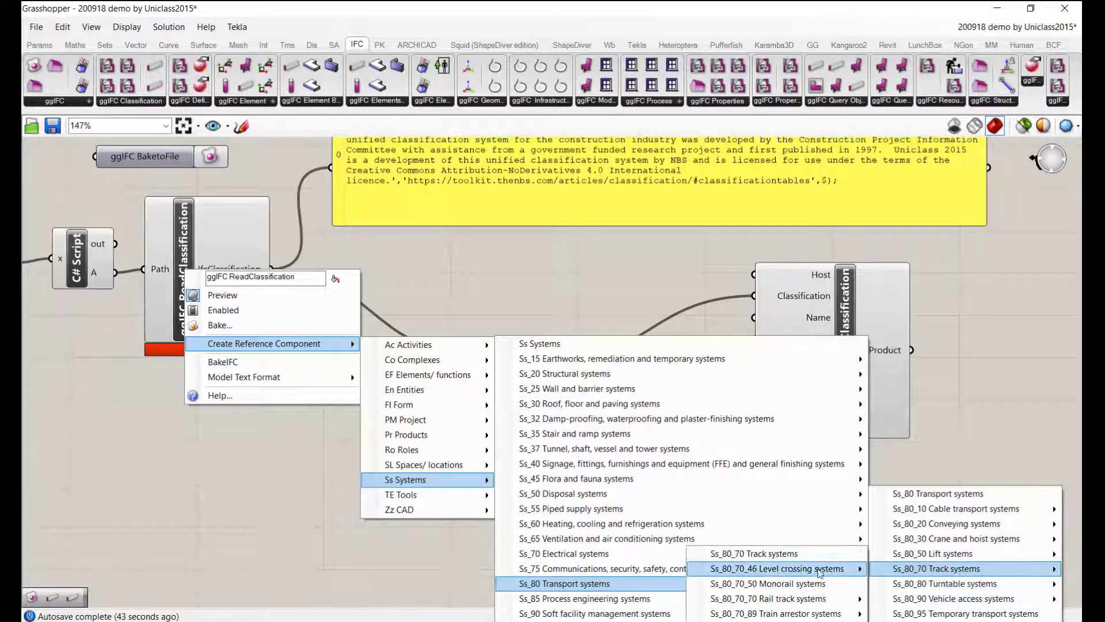
{"action": "mouse_move", "coordinate": [790, 598]}
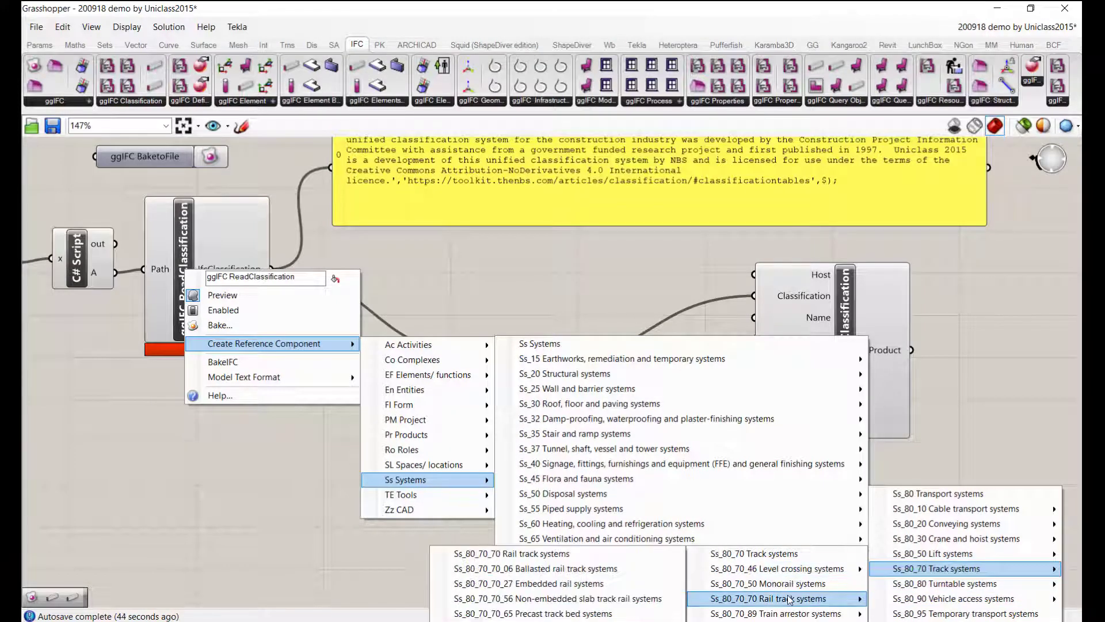
{"action": "left_click", "coordinate": [566, 568]}
{"action": "right_click_drag", "start_coordinate": [453, 469], "coordinate": [437, 351]}
{"action": "left_click_drag", "start_coordinate": [461, 358], "coordinate": [437, 427]}
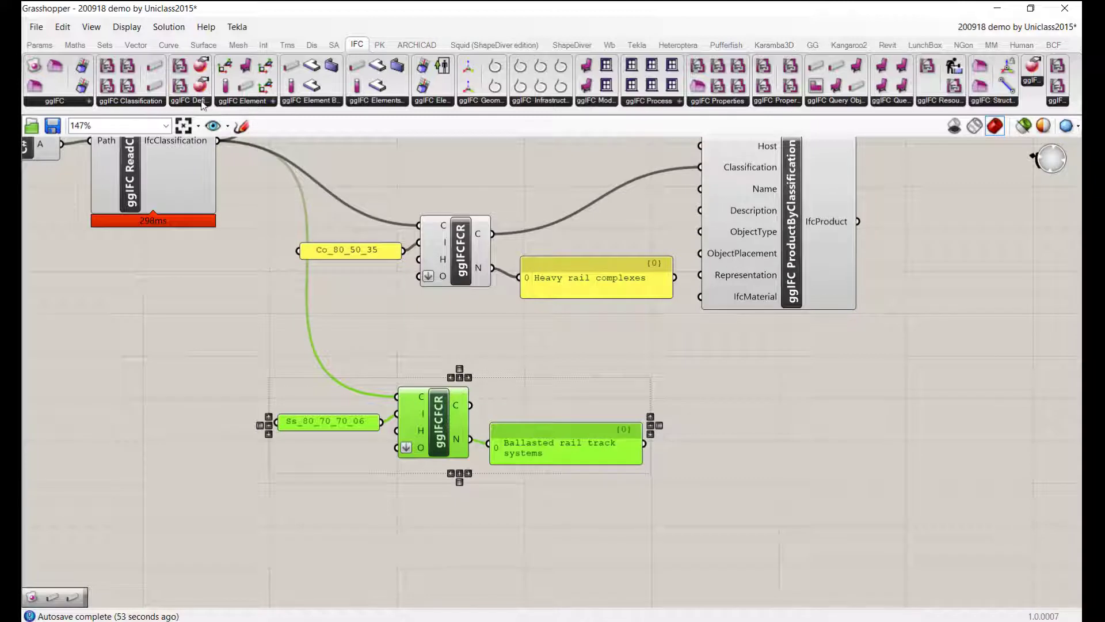
- Place SystemByClassification using the Ss_80_70_70_06 reference, hosted by the heavy-rail product
{"action": "left_click", "coordinate": [154, 102]}
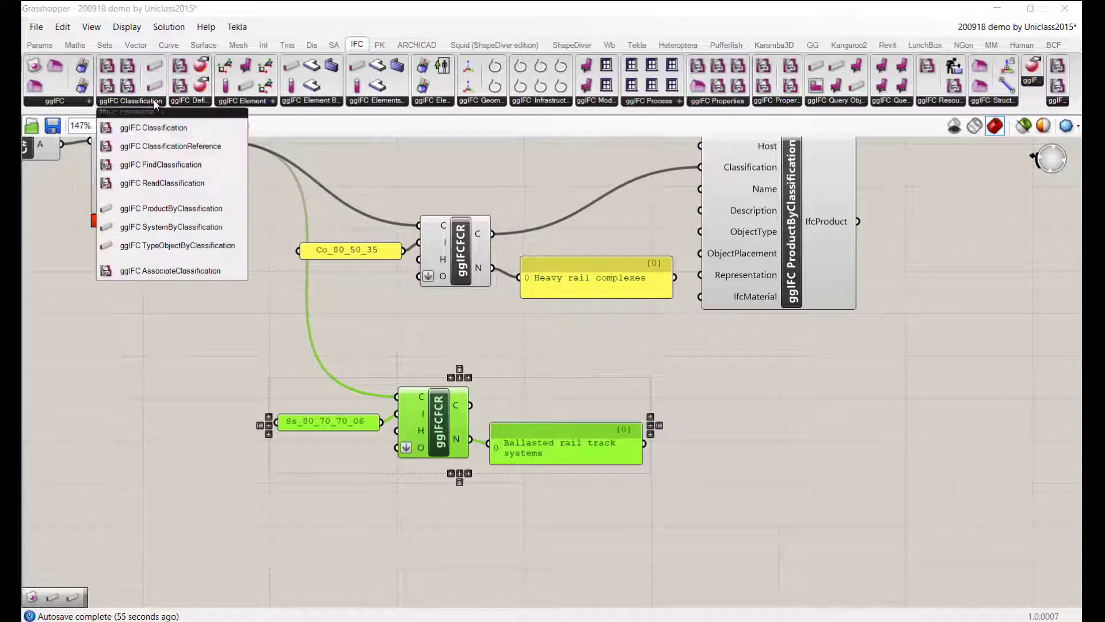
{"action": "left_click_drag", "start_coordinate": [183, 225], "coordinate": [911, 453]}
{"action": "left_click_drag", "start_coordinate": [470, 405], "coordinate": [845, 410]}
{"action": "left_click_drag", "start_coordinate": [858, 221], "coordinate": [848, 382]}
{"action": "mouse_move", "coordinate": [941, 448]}
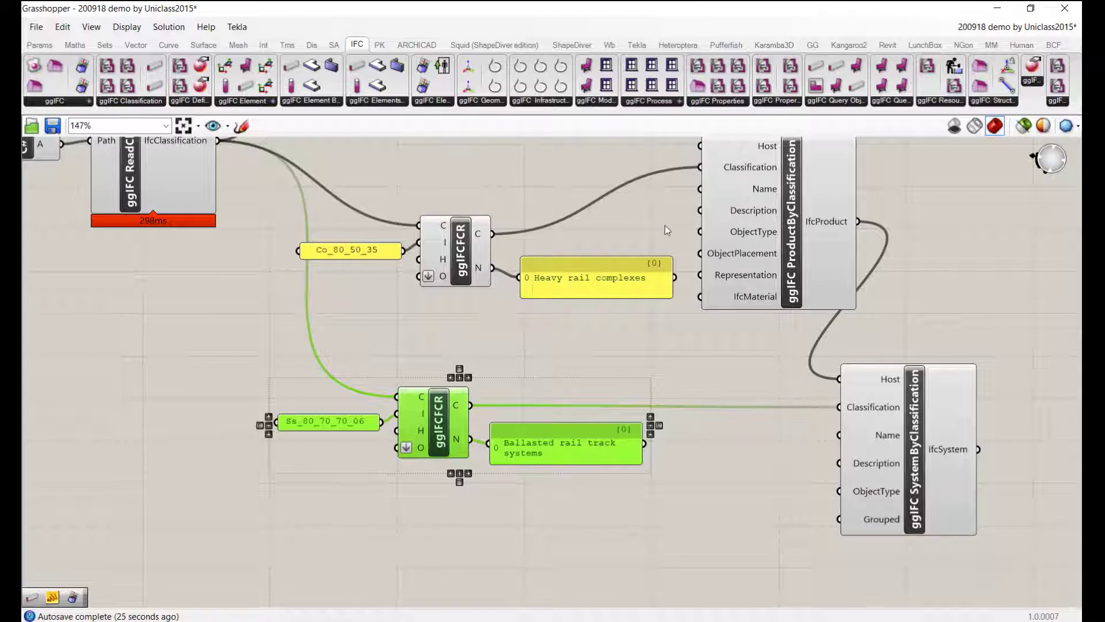
- Switch to the 200923 bridge definition and zoom around it
{"action": "mouse_move", "coordinate": [1016, 27]}
{"action": "left_click", "coordinate": [1001, 166]}
{"action": "scroll", "coordinate": [308, 387], "scroll_direction": "down", "scroll_amount": 5}
{"action": "scroll", "coordinate": [315, 381], "scroll_direction": "down", "scroll_amount": 3}
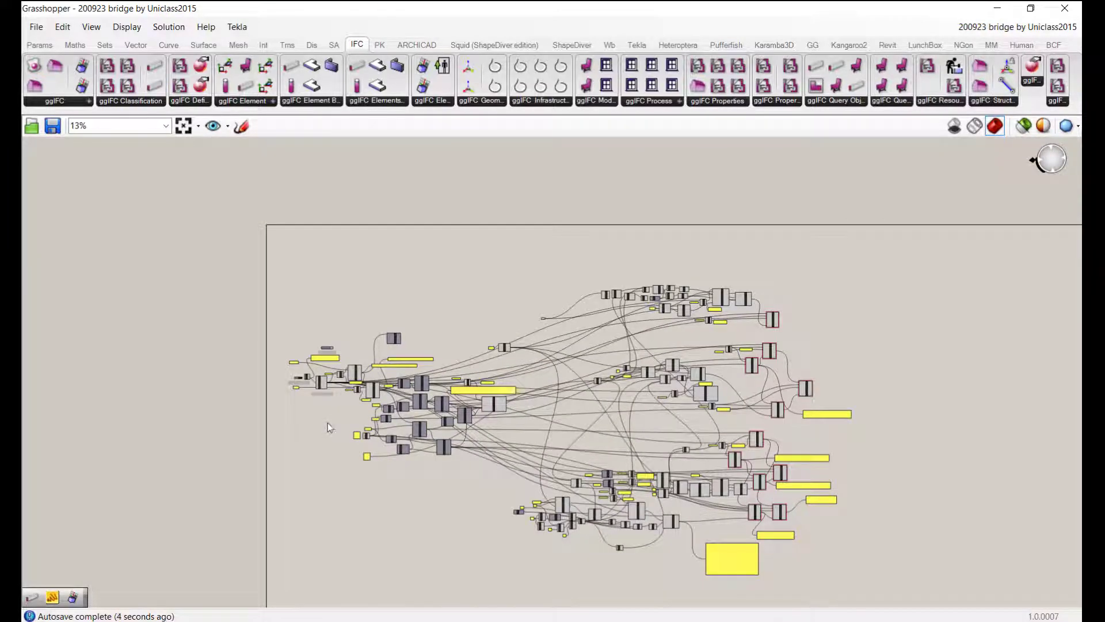
{"action": "scroll", "coordinate": [327, 425], "scroll_direction": "up", "scroll_amount": 8}
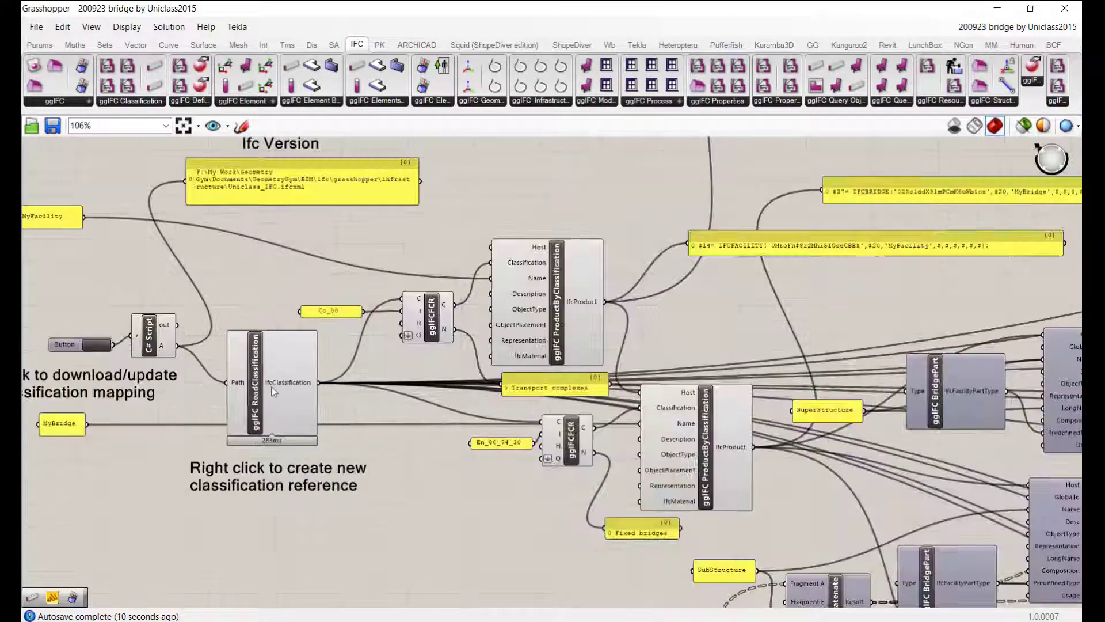
{"action": "scroll", "coordinate": [271, 391], "scroll_direction": "up", "scroll_amount": 2}
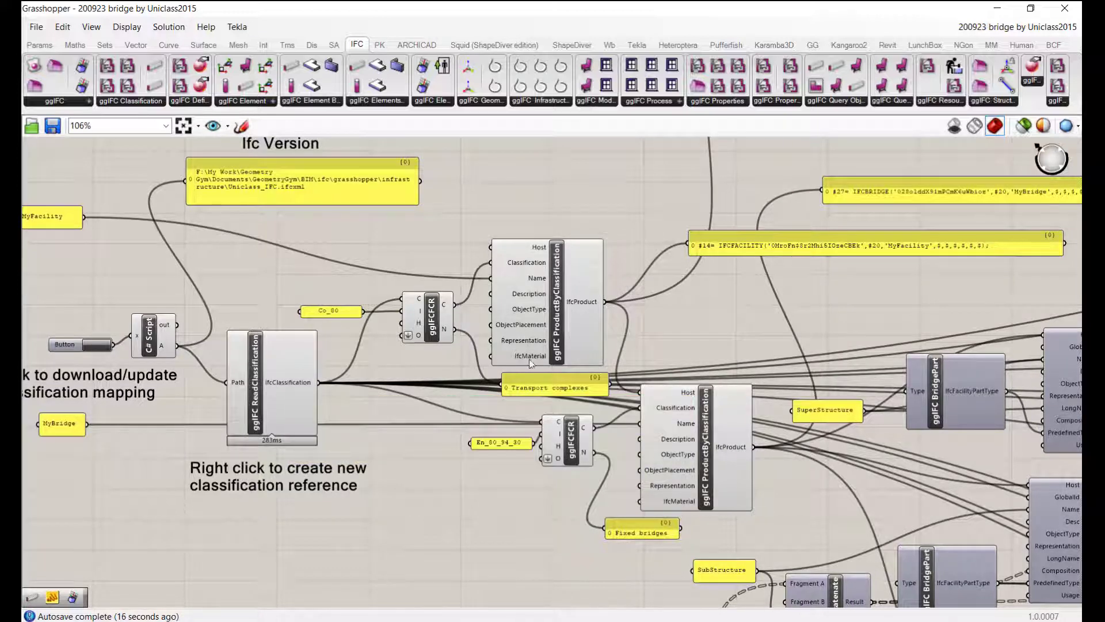
- Survey the bridge part and abutment components and nudge a FacilityPart component up-right
{"action": "right_click_drag", "start_coordinate": [607, 415], "coordinate": [448, 297]}
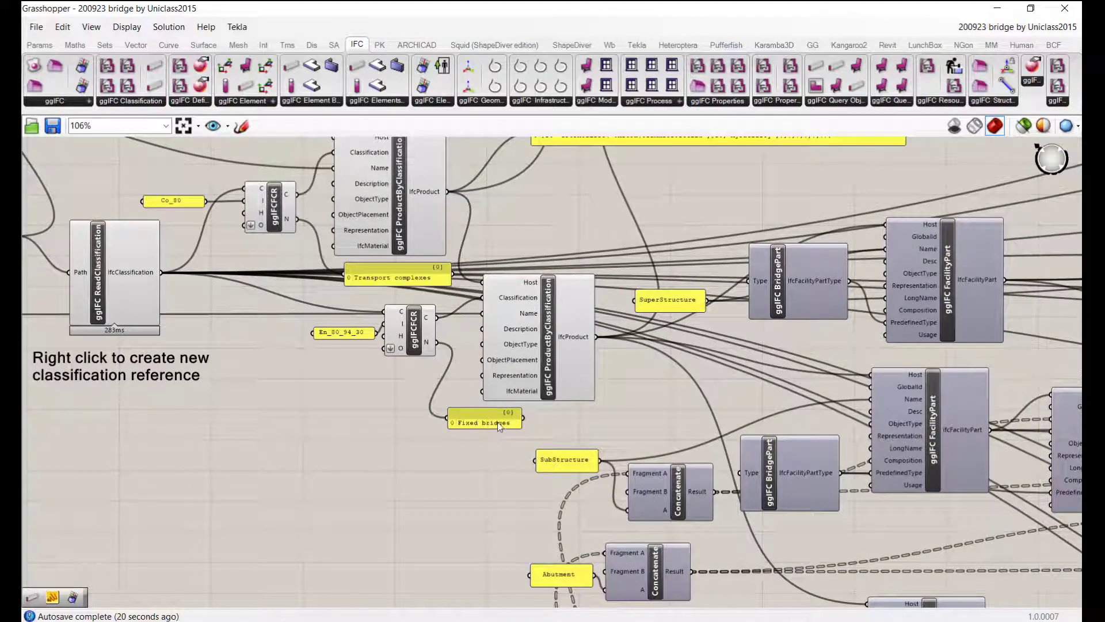
{"action": "right_click_drag", "start_coordinate": [700, 293], "coordinate": [480, 256]}
{"action": "scroll", "coordinate": [353, 324], "scroll_direction": "down", "scroll_amount": 4}
{"action": "scroll", "coordinate": [370, 491], "scroll_direction": "up", "scroll_amount": 3}
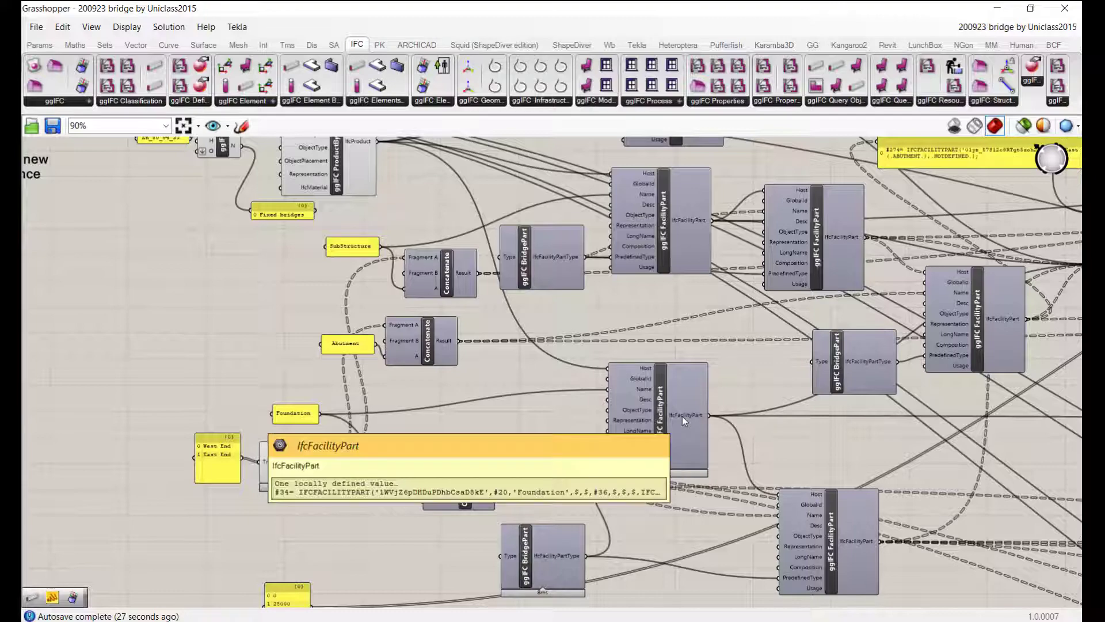
{"action": "scroll", "coordinate": [368, 393], "scroll_direction": "down", "scroll_amount": 4}
{"action": "scroll", "coordinate": [368, 392], "scroll_direction": "up", "scroll_amount": 4}
{"action": "scroll", "coordinate": [545, 335], "scroll_direction": "up", "scroll_amount": 2}
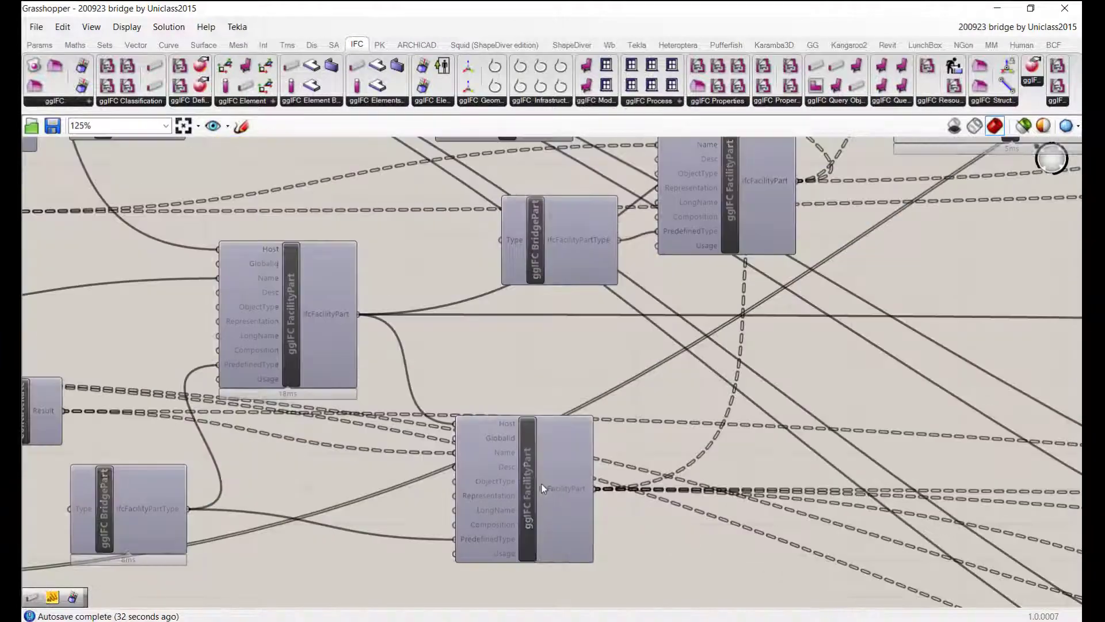
{"action": "mouse_move", "coordinate": [548, 486]}
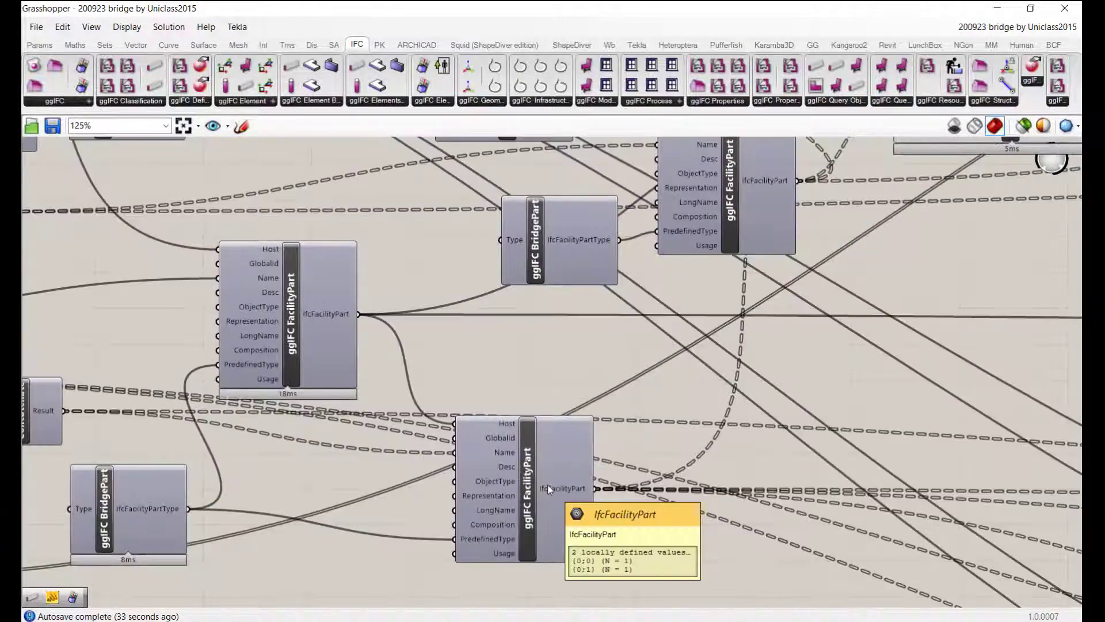
{"action": "left_click_drag", "start_coordinate": [527, 489], "coordinate": [548, 433]}
{"action": "scroll", "coordinate": [489, 448], "scroll_direction": "down", "scroll_amount": 5}
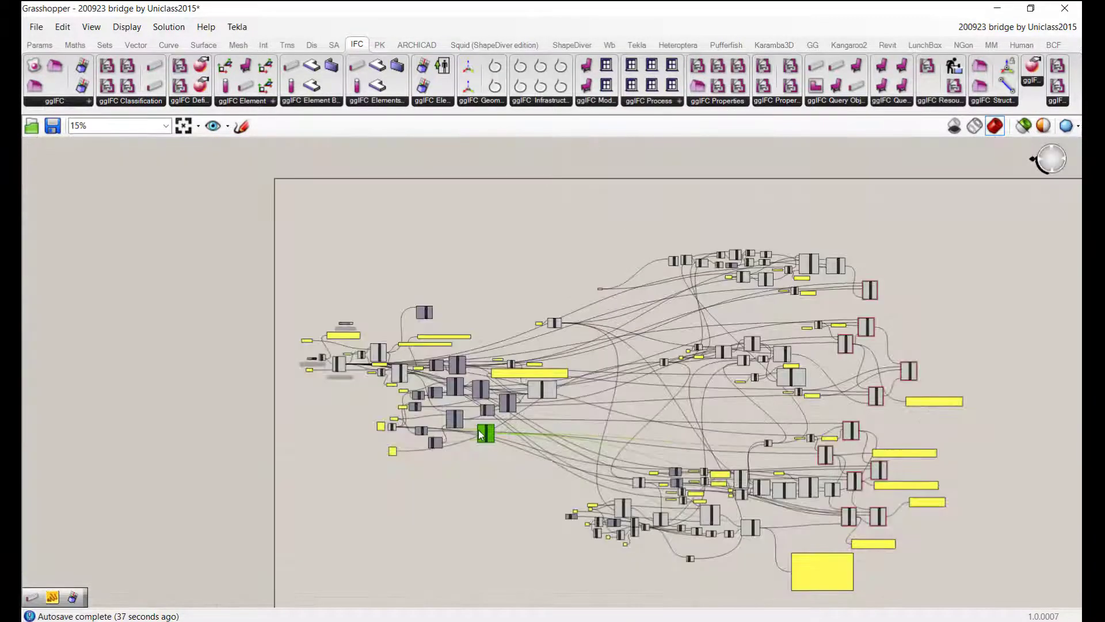
{"action": "scroll", "coordinate": [697, 544], "scroll_direction": "up", "scroll_amount": 8}
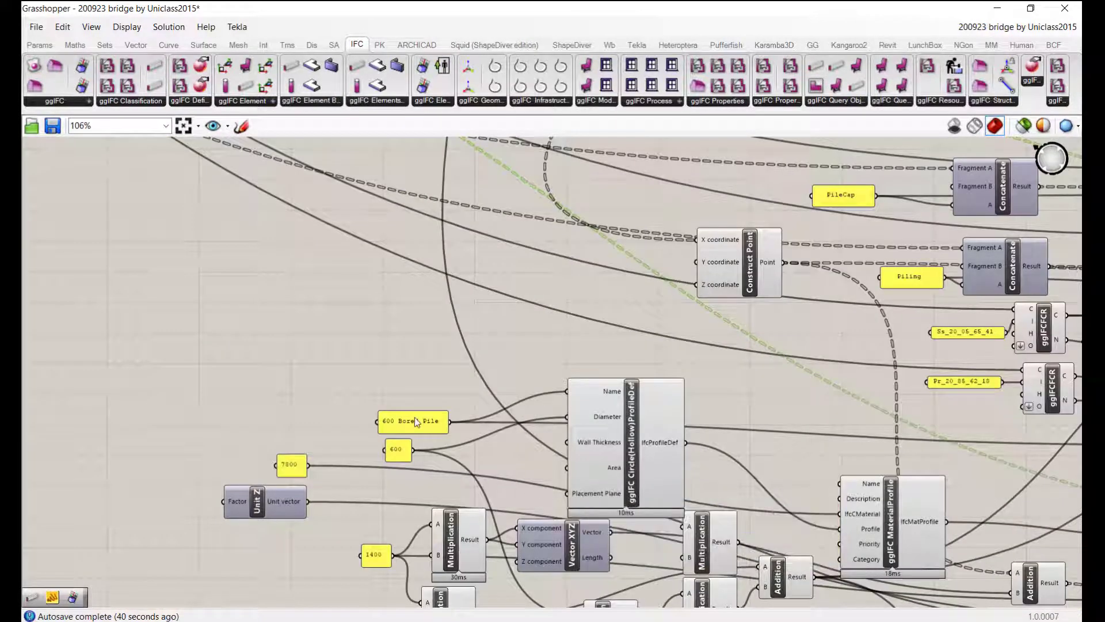
{"action": "right_click_drag", "start_coordinate": [782, 492], "coordinate": [465, 364]}
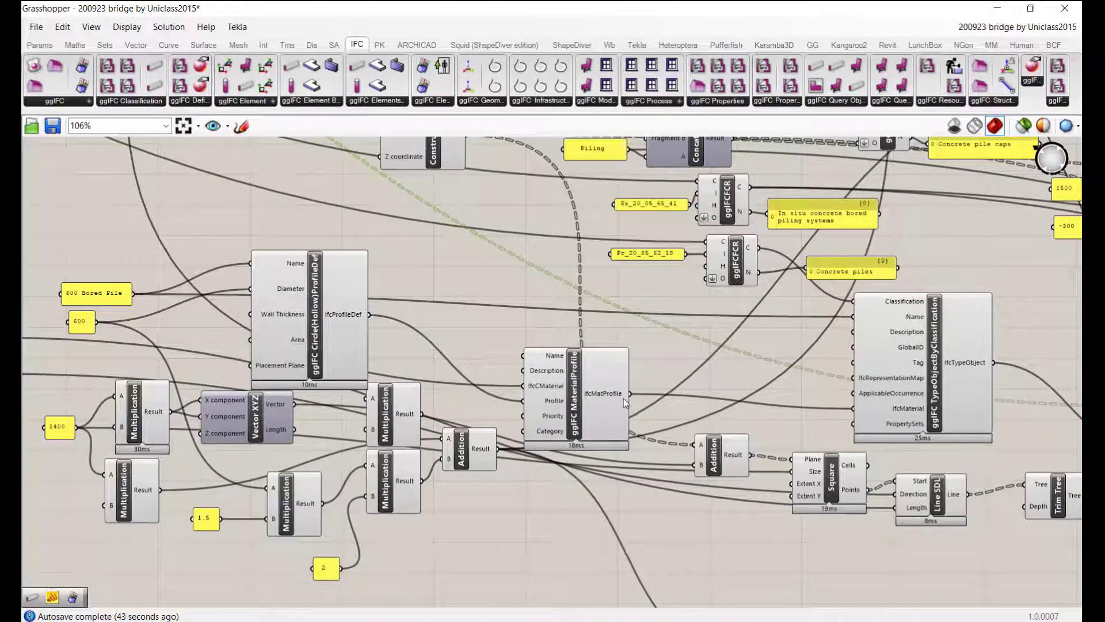
{"action": "right_click_drag", "start_coordinate": [837, 371], "coordinate": [624, 374]}
{"action": "scroll", "coordinate": [467, 233], "scroll_direction": "up", "scroll_amount": 2}
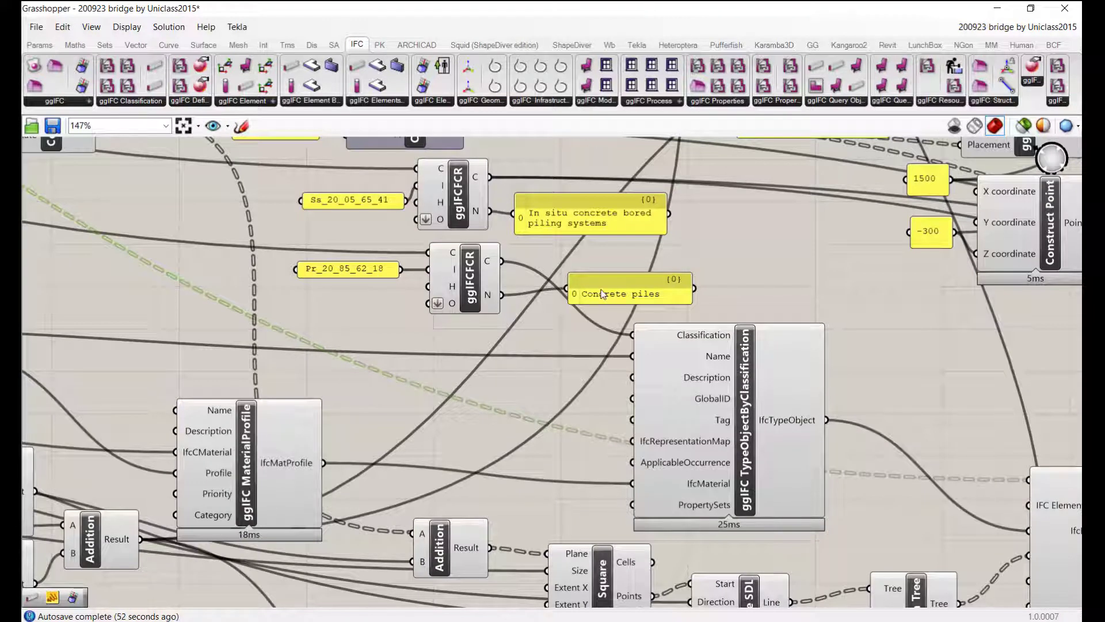
{"action": "mouse_move", "coordinate": [782, 423]}
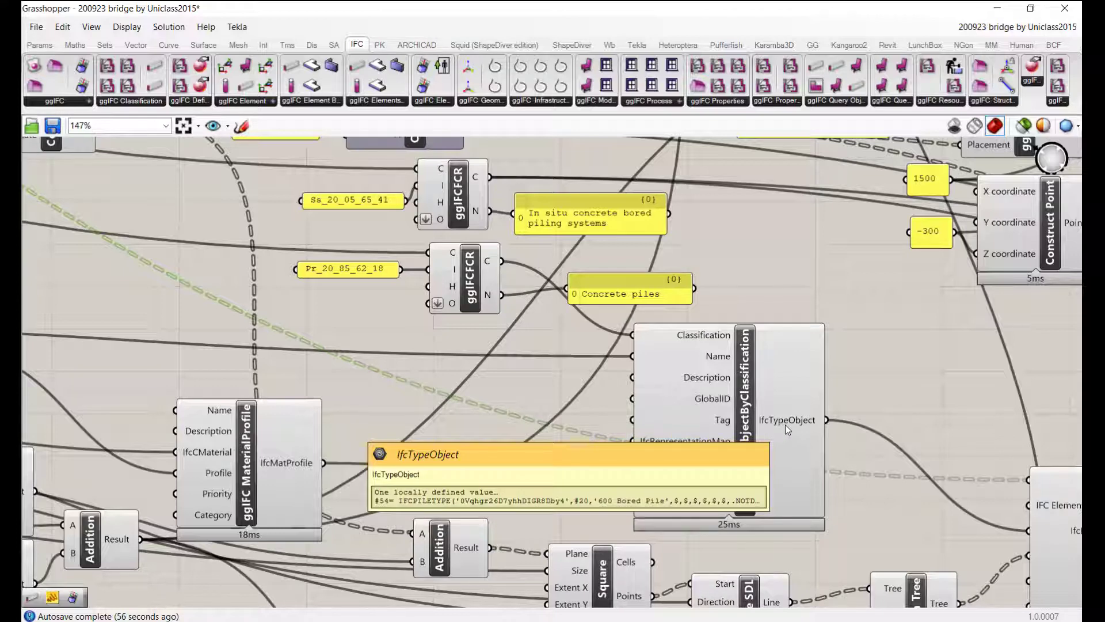
{"action": "right_click_drag", "start_coordinate": [785, 424], "coordinate": [429, 329]}
{"action": "scroll", "coordinate": [721, 416], "scroll_direction": "down", "scroll_amount": 3}
{"action": "left_click", "coordinate": [711, 433]}
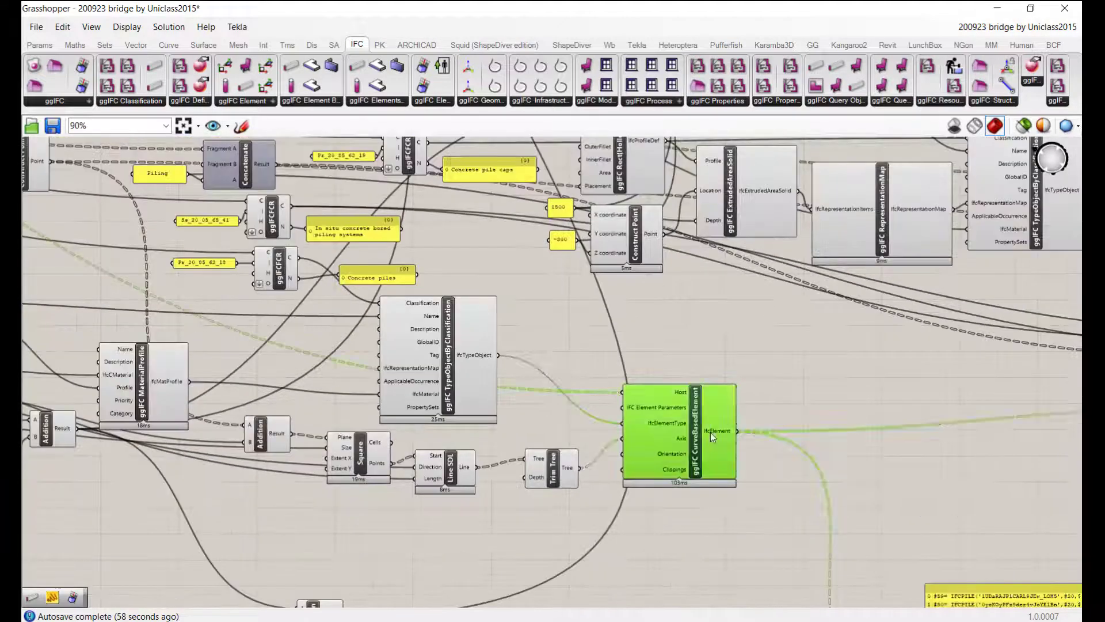
- Restore the Grasshopper window and zoom and pan the canvas toward the classified systems
{"action": "double_click", "coordinate": [662, 8]}
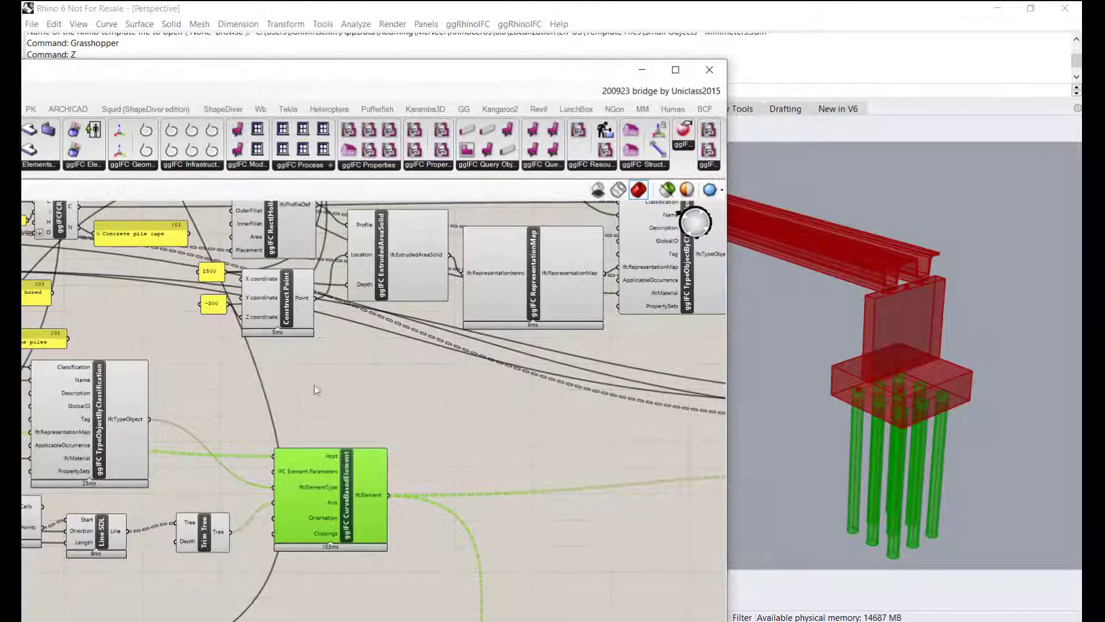
{"action": "scroll", "coordinate": [323, 430], "scroll_direction": "down", "scroll_amount": 4}
{"action": "scroll", "coordinate": [508, 432], "scroll_direction": "up", "scroll_amount": 4}
{"action": "scroll", "coordinate": [508, 433], "scroll_direction": "up", "scroll_amount": 2}
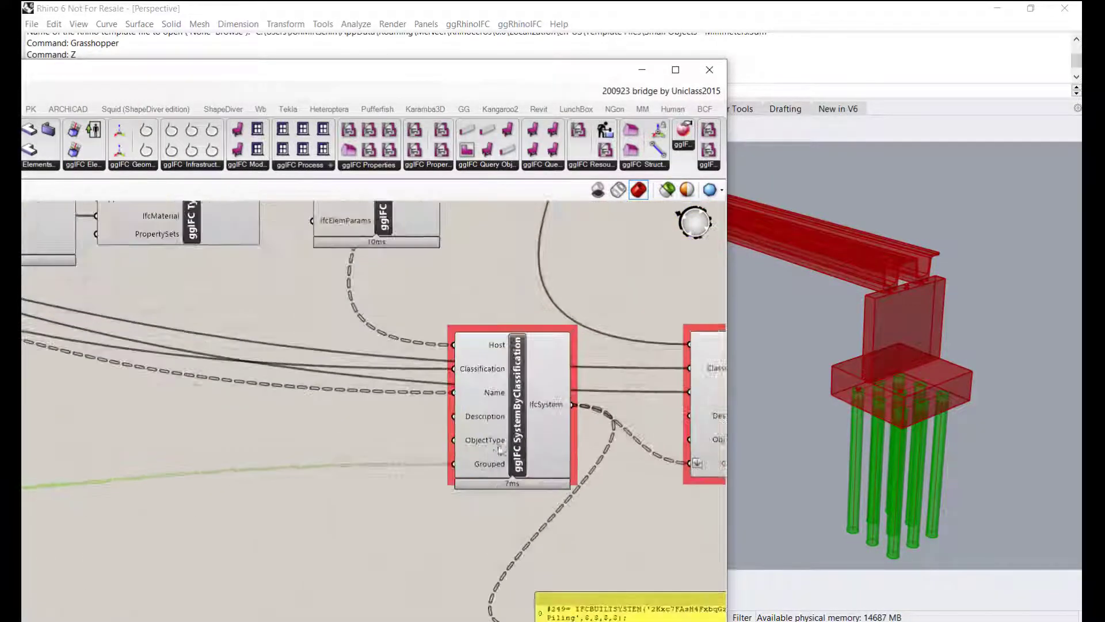
{"action": "scroll", "coordinate": [507, 433], "scroll_direction": "down", "scroll_amount": 2}
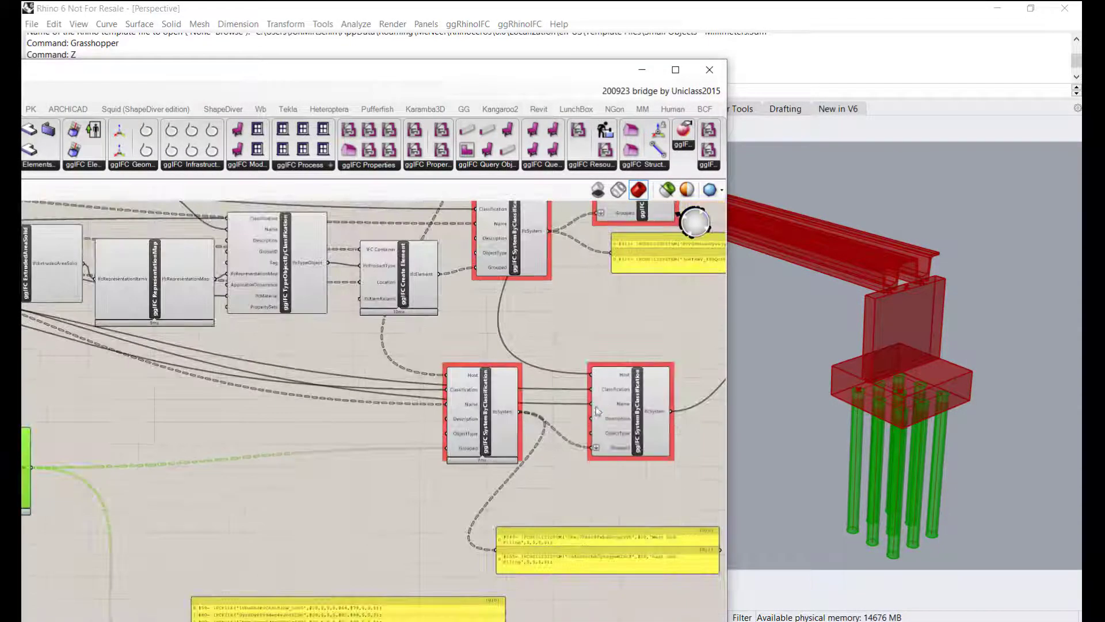
{"action": "scroll", "coordinate": [466, 457], "scroll_direction": "up", "scroll_amount": 1}
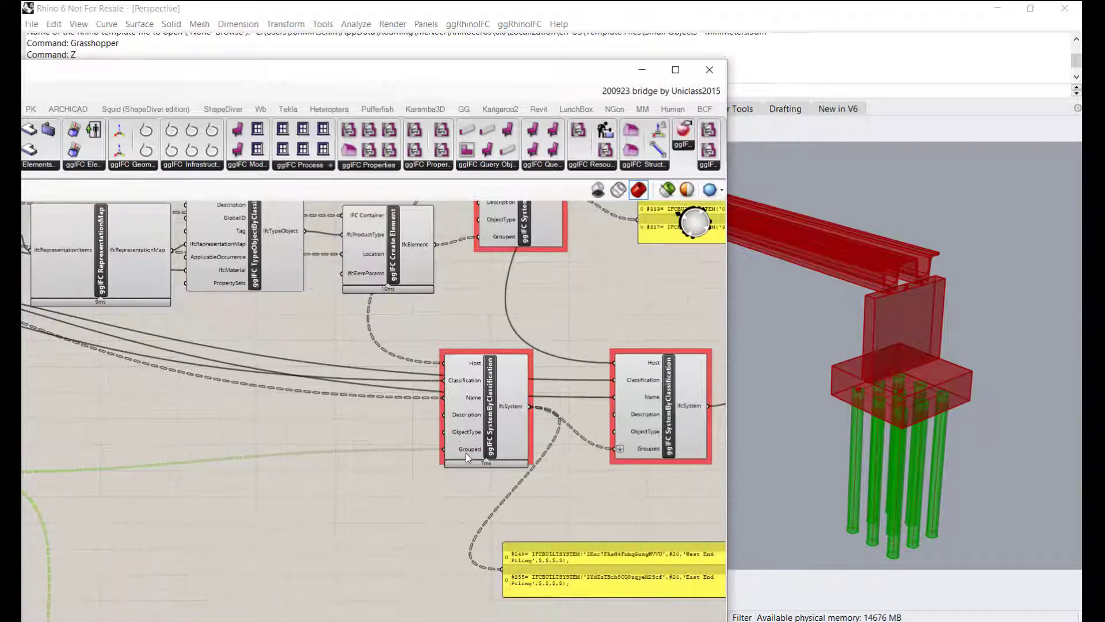
{"action": "mouse_move", "coordinate": [493, 415]}
{"action": "mouse_move", "coordinate": [659, 411]}
{"action": "scroll", "coordinate": [613, 465], "scroll_direction": "down", "scroll_amount": 2}
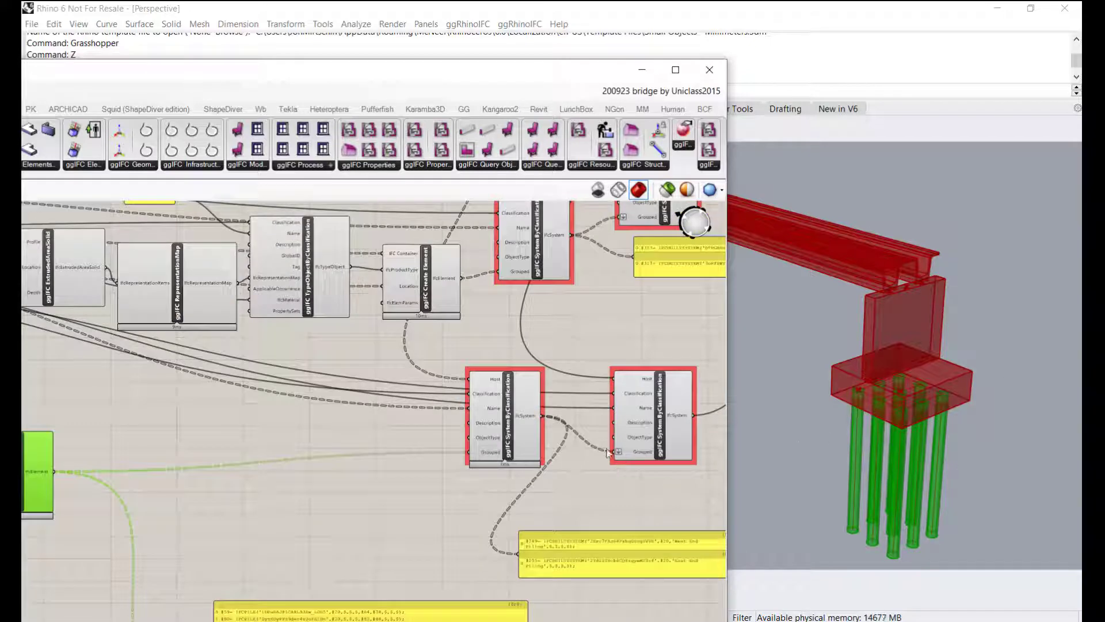
{"action": "right_click_drag", "start_coordinate": [540, 346], "coordinate": [497, 470]}
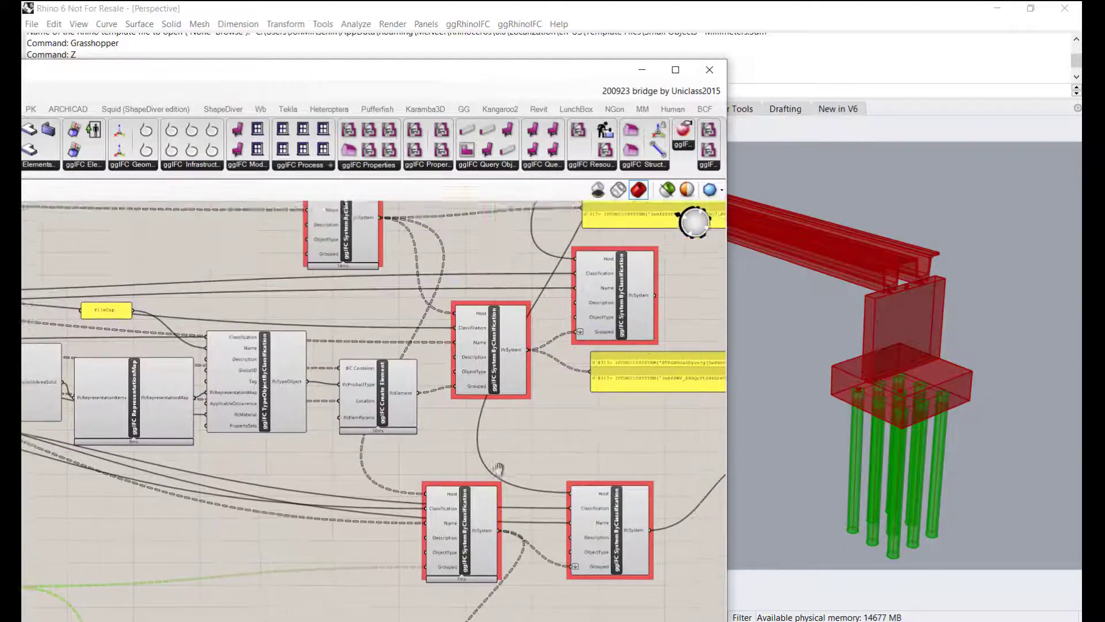
{"action": "scroll", "coordinate": [499, 468], "scroll_direction": "down", "scroll_amount": 5}
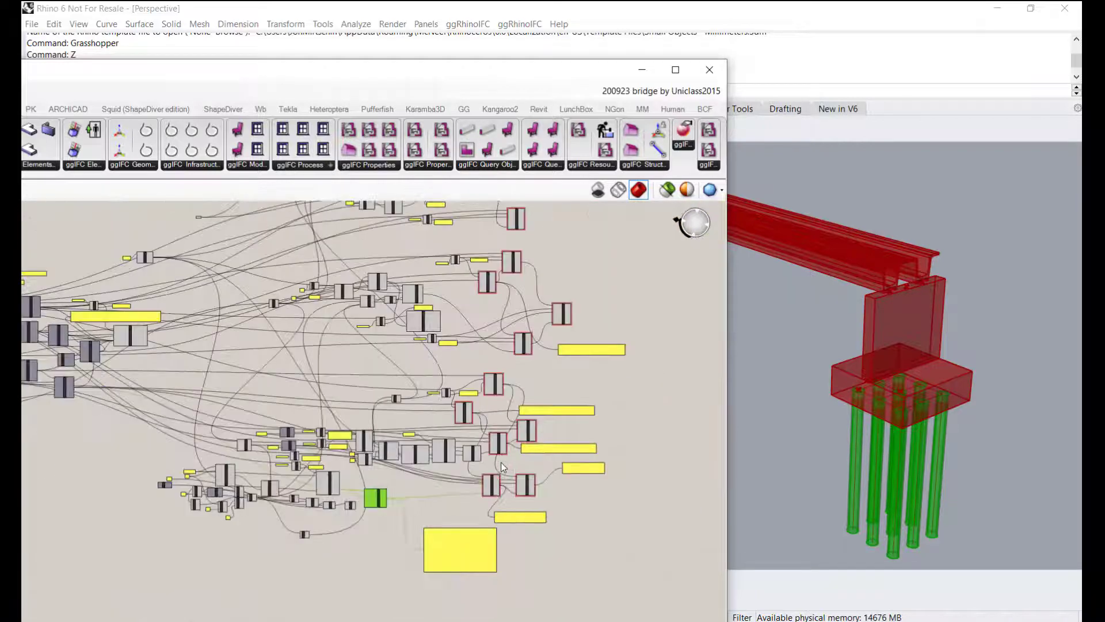
{"action": "scroll", "coordinate": [500, 402], "scroll_direction": "up", "scroll_amount": 1}
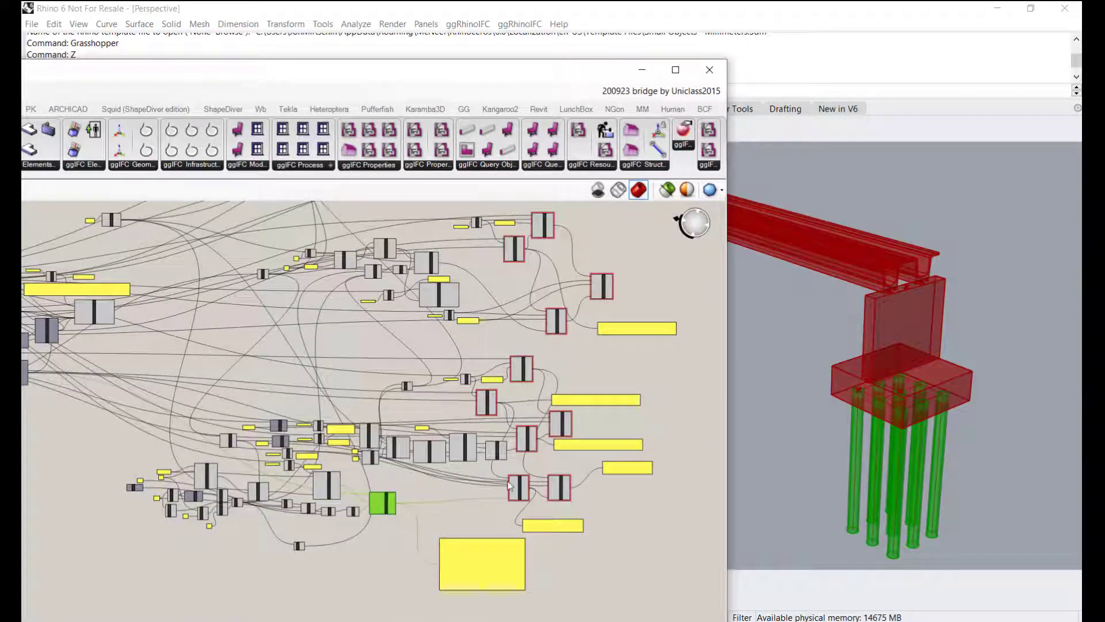
{"action": "scroll", "coordinate": [371, 364], "scroll_direction": "up", "scroll_amount": 6}
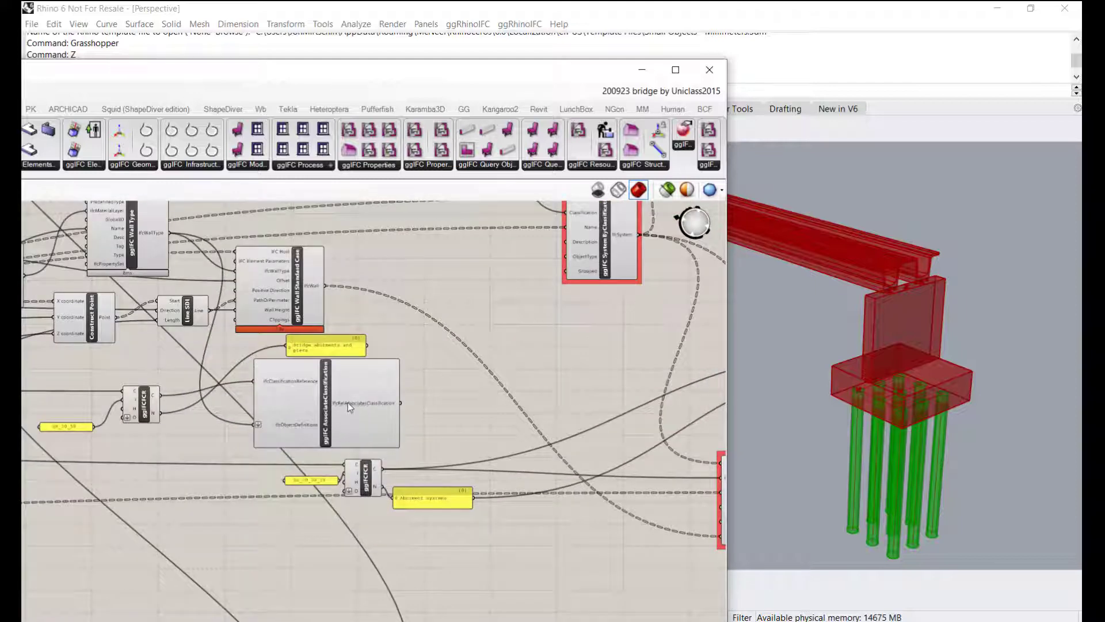
{"action": "scroll", "coordinate": [349, 401], "scroll_direction": "down", "scroll_amount": 6}
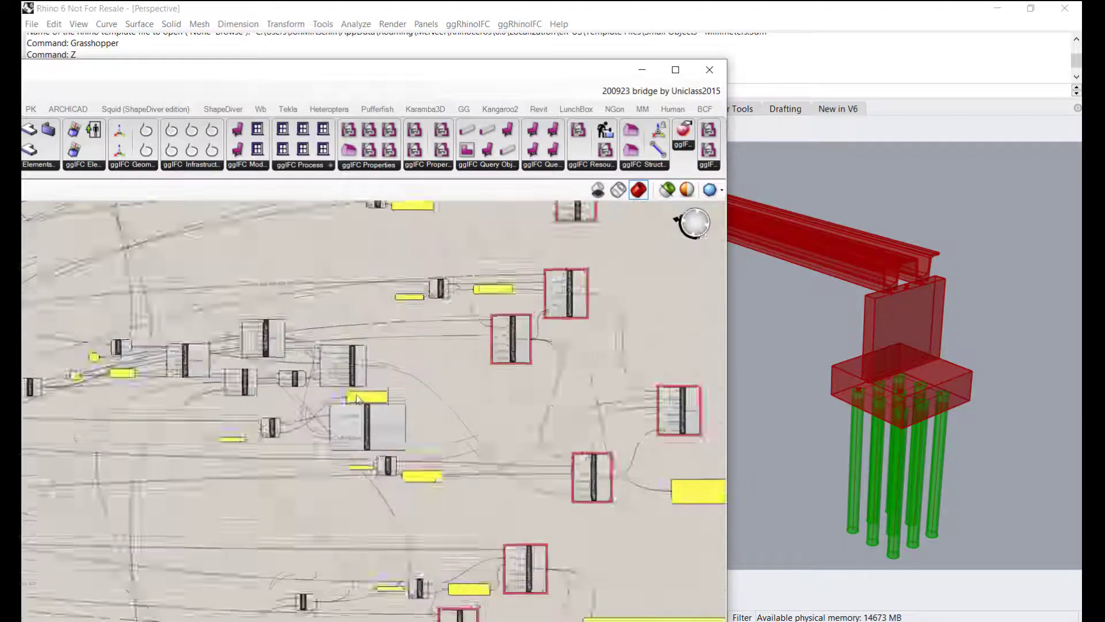
{"action": "scroll", "coordinate": [358, 398], "scroll_direction": "down", "scroll_amount": 2}
{"action": "scroll", "coordinate": [403, 282], "scroll_direction": "up", "scroll_amount": 6}
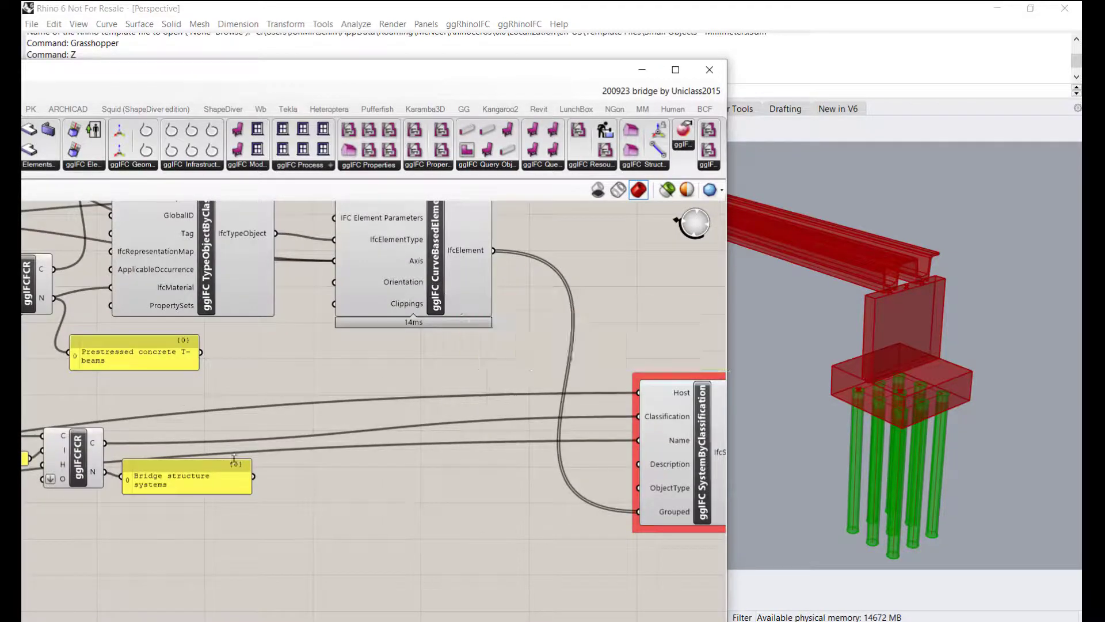
- Pan past the T-beam and bridge system classifications to the FacilityPart and BridgePart components
{"action": "right_click_drag", "start_coordinate": [198, 438], "coordinate": [437, 427]}
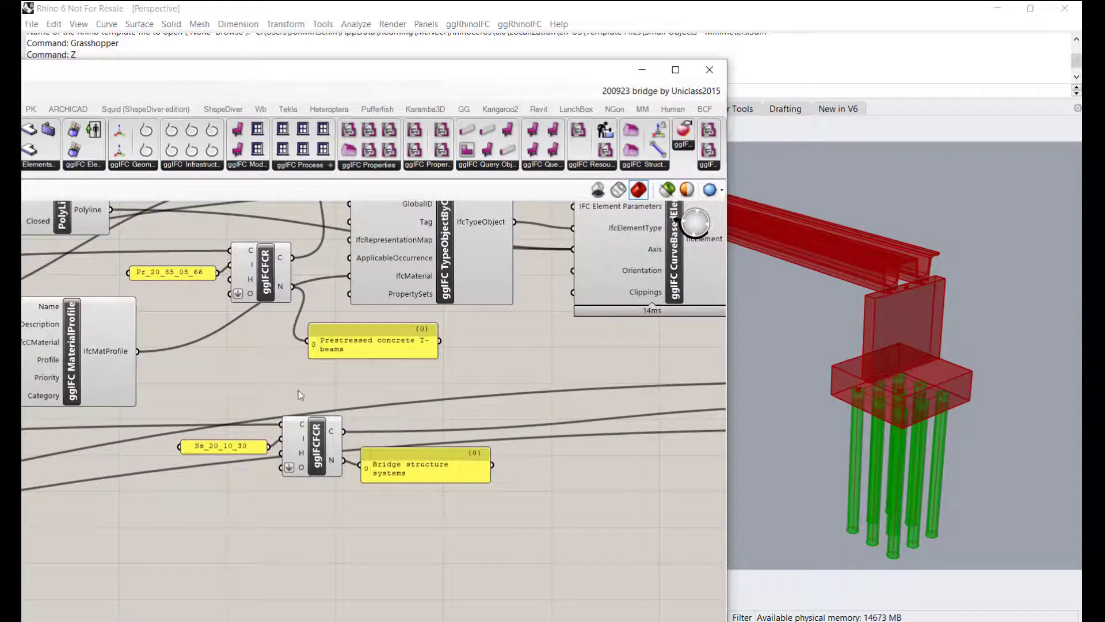
{"action": "scroll", "coordinate": [298, 374], "scroll_direction": "down", "scroll_amount": 4}
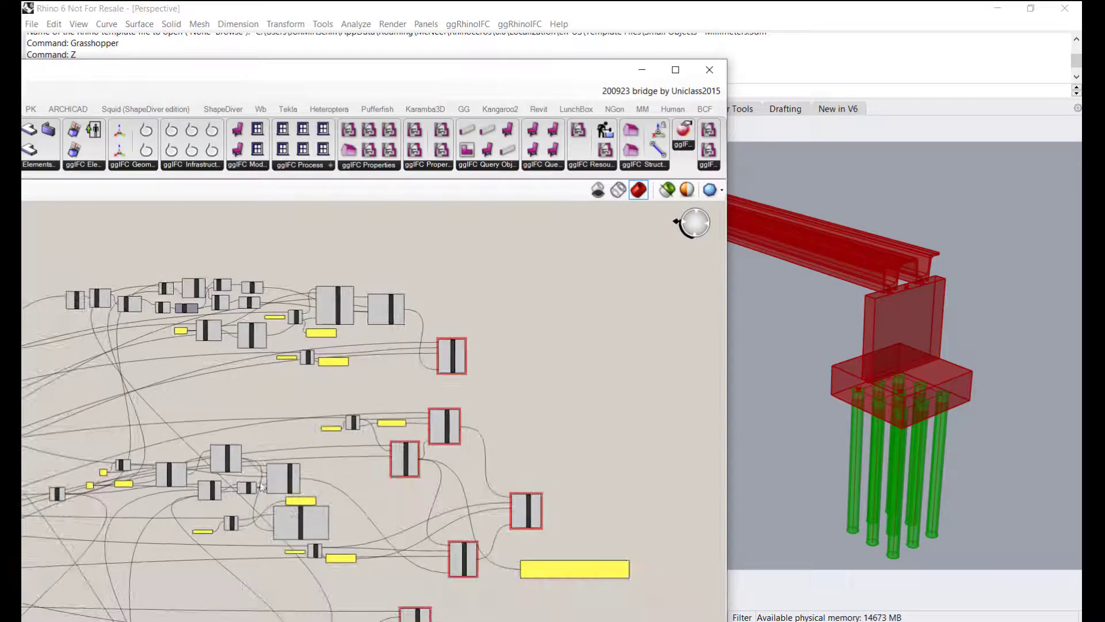
{"action": "scroll", "coordinate": [251, 484], "scroll_direction": "up", "scroll_amount": 4}
{"action": "scroll", "coordinate": [393, 487], "scroll_direction": "up", "scroll_amount": 2}
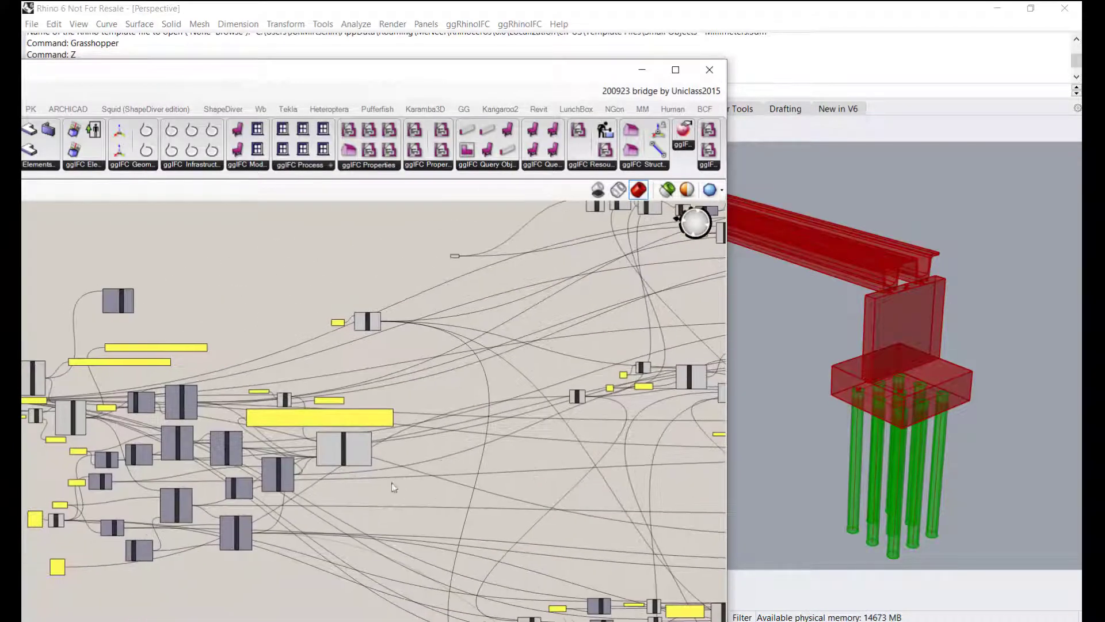
{"action": "scroll", "coordinate": [227, 402], "scroll_direction": "up", "scroll_amount": 3}
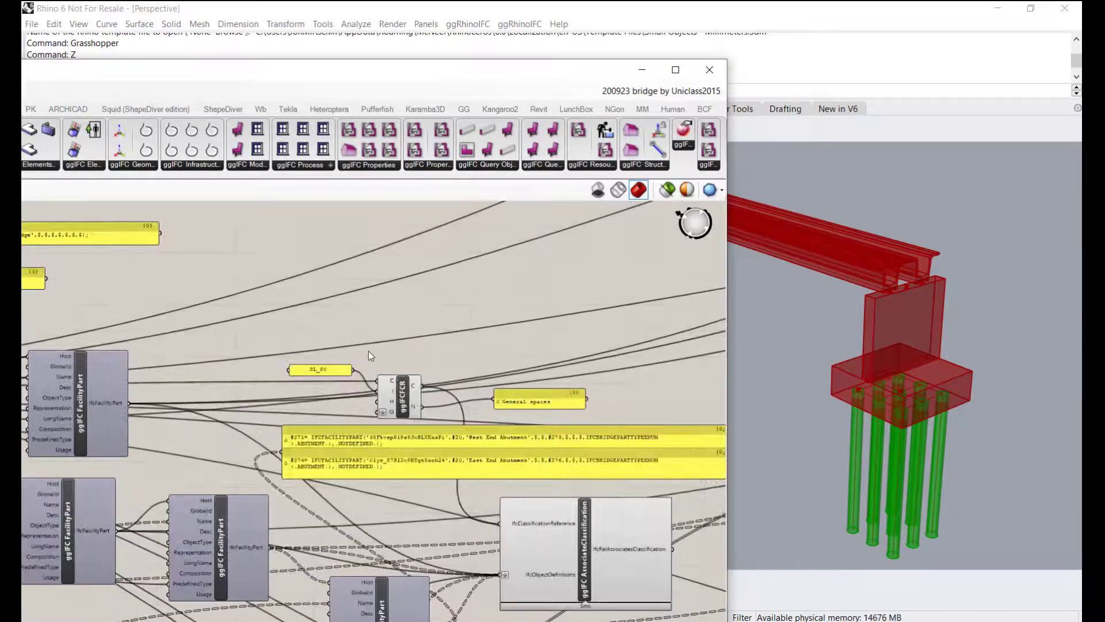
{"action": "scroll", "coordinate": [362, 368], "scroll_direction": "down", "scroll_amount": 1}
{"action": "scroll", "coordinate": [359, 375], "scroll_direction": "up", "scroll_amount": 3}
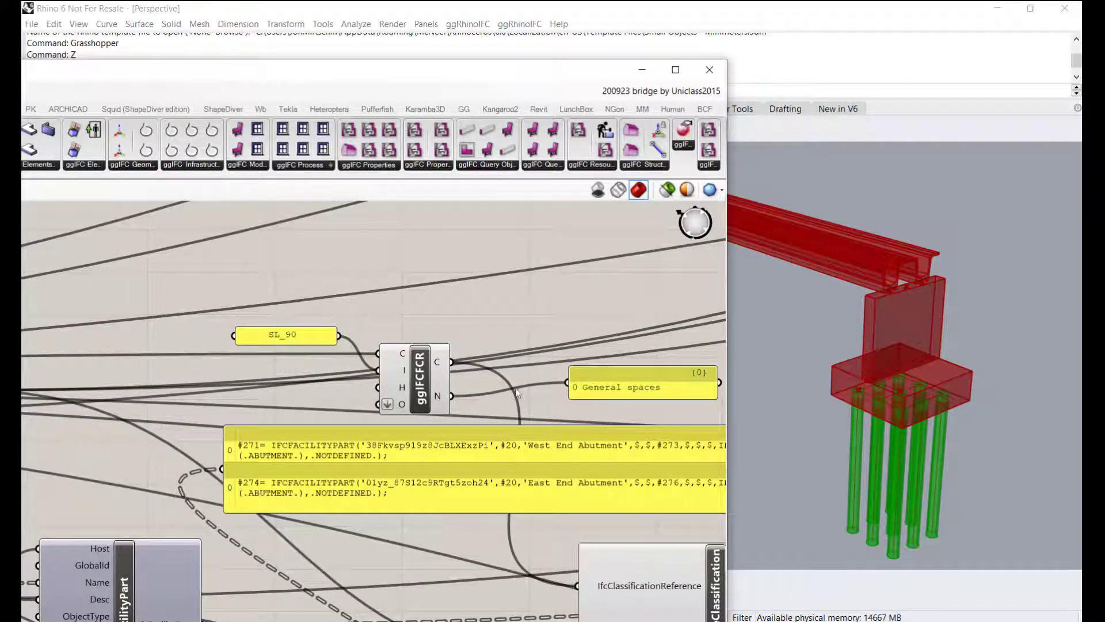
{"action": "scroll", "coordinate": [280, 367], "scroll_direction": "down", "scroll_amount": 3}
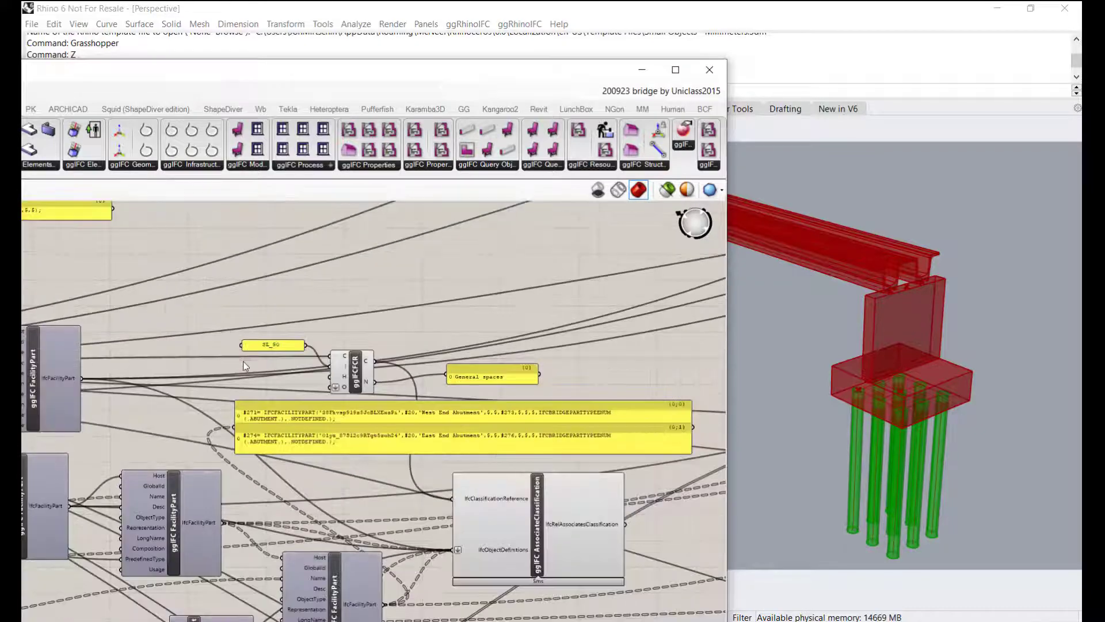
{"action": "scroll", "coordinate": [250, 364], "scroll_direction": "down", "scroll_amount": 3}
{"action": "scroll", "coordinate": [251, 369], "scroll_direction": "down", "scroll_amount": 2}
{"action": "scroll", "coordinate": [250, 368], "scroll_direction": "up", "scroll_amount": 3}
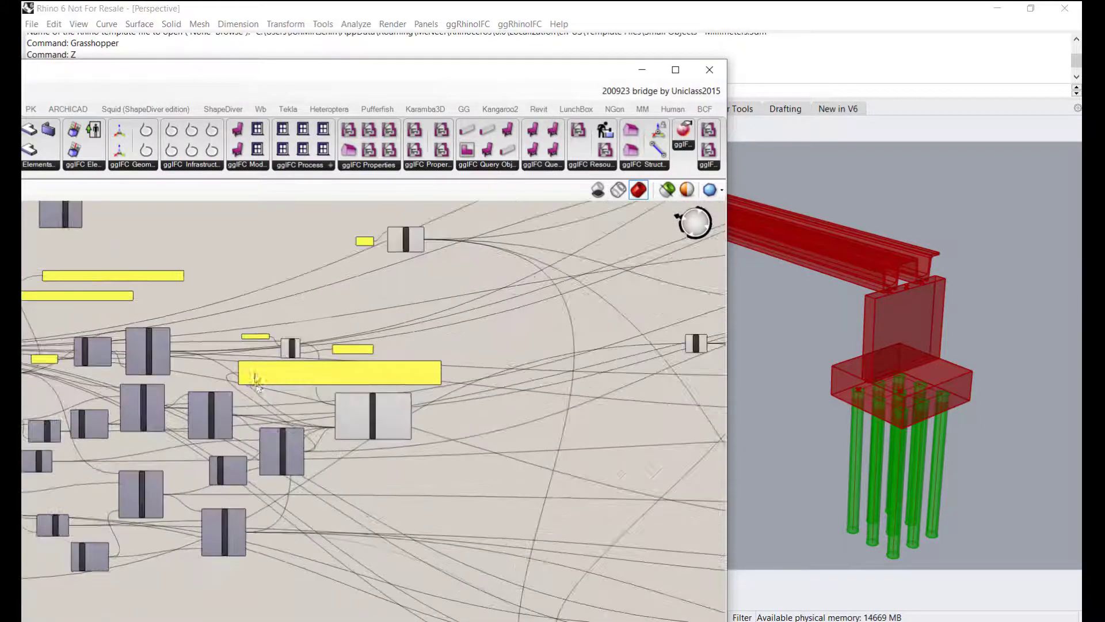
{"action": "right_click_drag", "start_coordinate": [50, 442], "coordinate": [170, 393]}
{"action": "scroll", "coordinate": [170, 394], "scroll_direction": "up", "scroll_amount": 4}
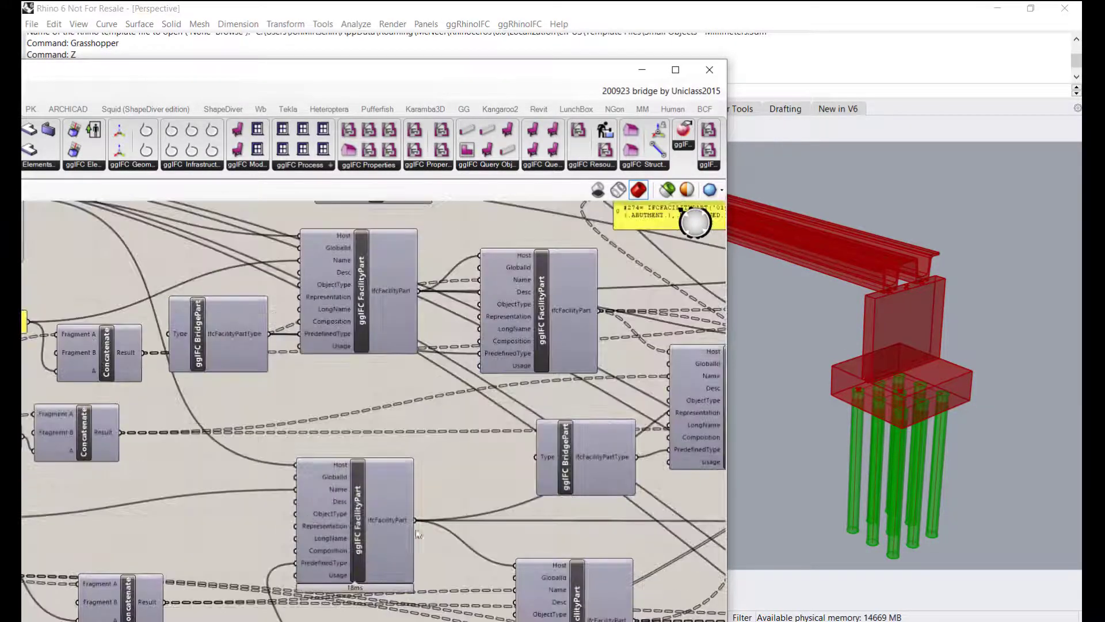
- Review the BridgePart predefined type list, leaving ABUTMENT unchanged
{"action": "right_click", "coordinate": [550, 454]}
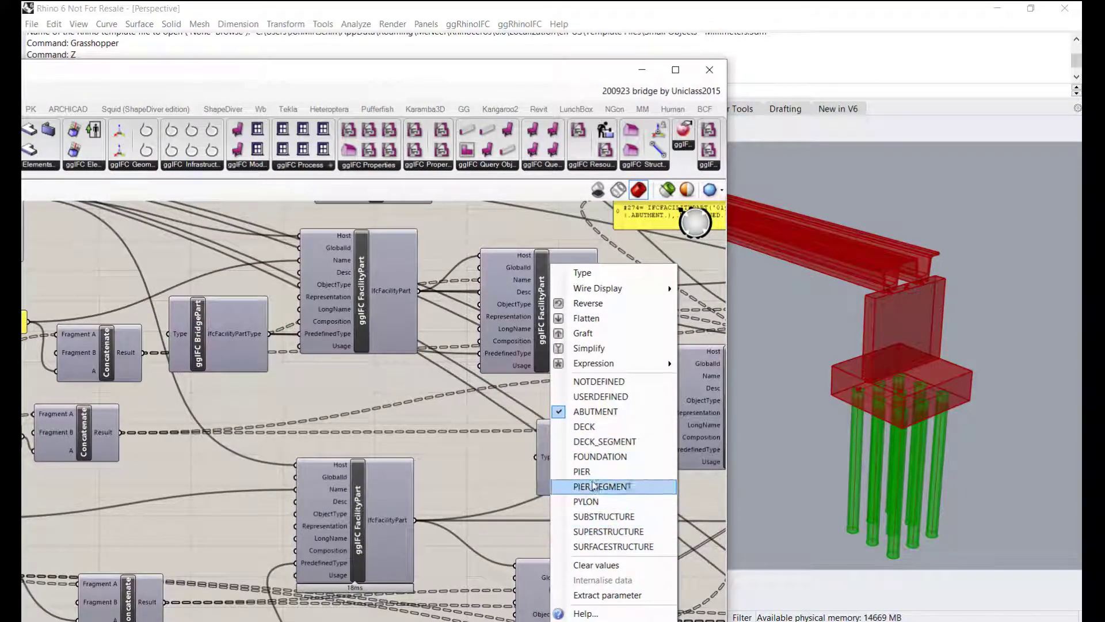
{"action": "left_click", "coordinate": [455, 443]}
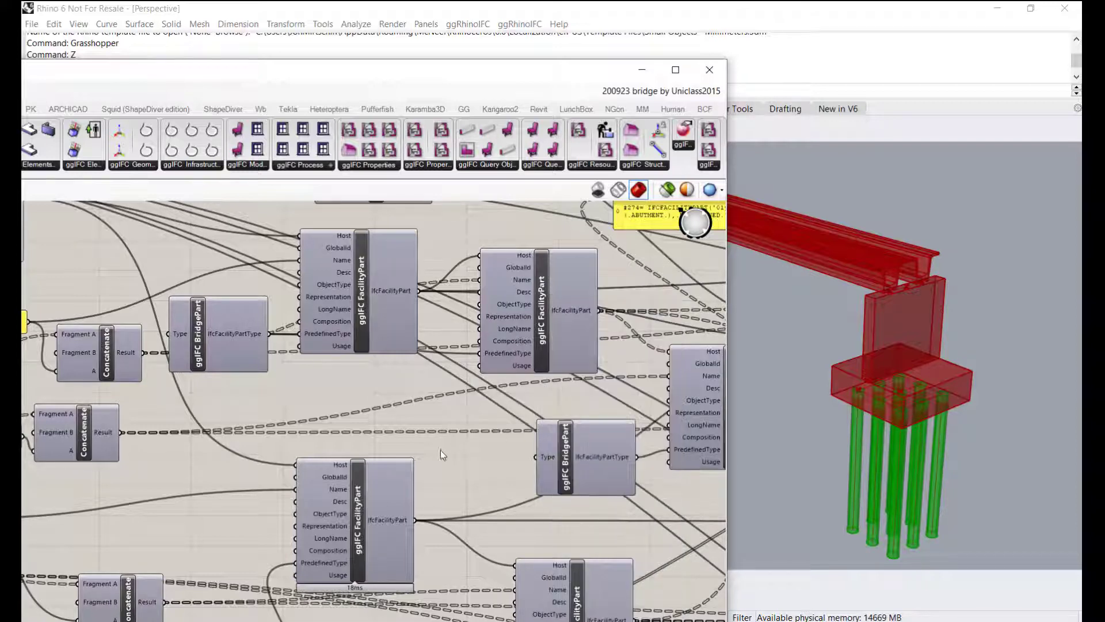
{"action": "scroll", "coordinate": [345, 374], "scroll_direction": "down", "scroll_amount": 4}
{"action": "scroll", "coordinate": [334, 368], "scroll_direction": "up", "scroll_amount": 5}
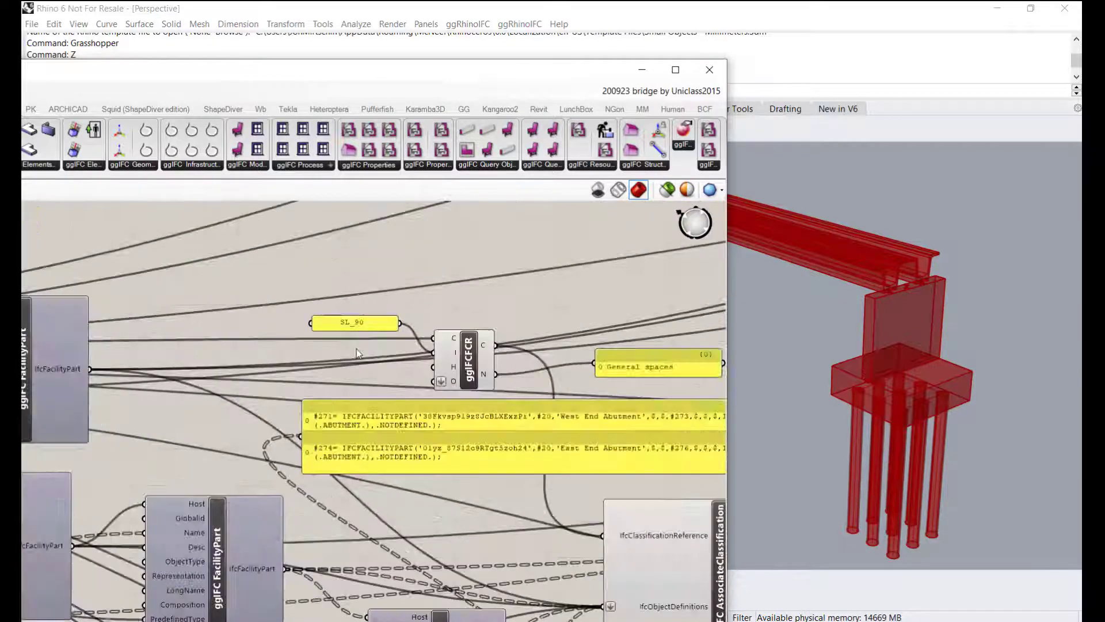
- Drag the Grasshopper window to the right so its menus are visible
{"action": "scroll", "coordinate": [350, 323], "scroll_direction": "down", "scroll_amount": 6}
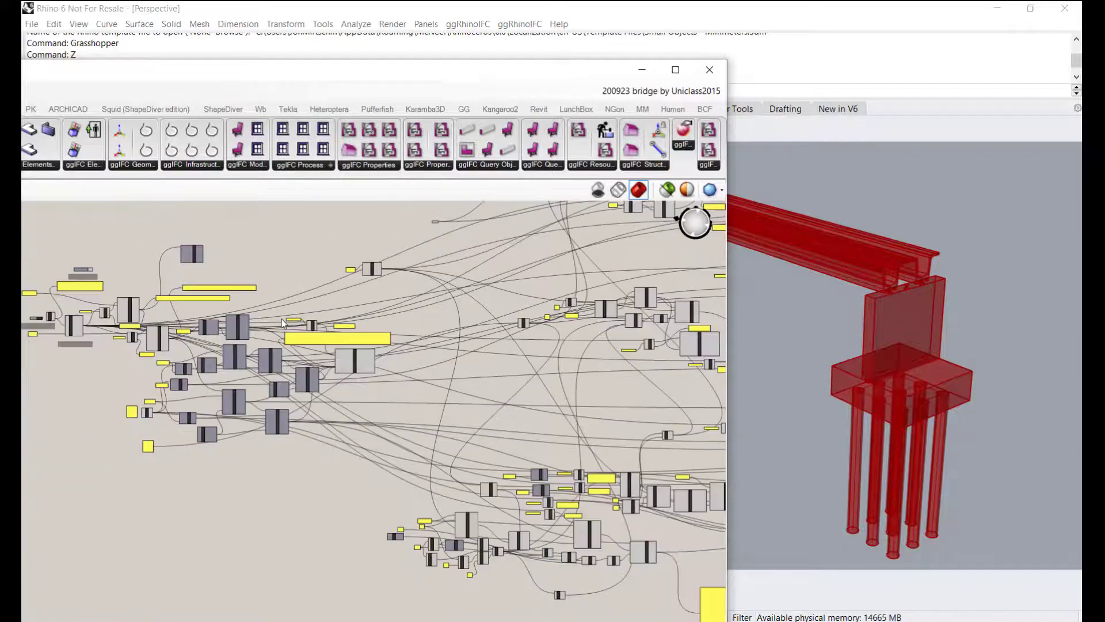
{"action": "scroll", "coordinate": [495, 398], "scroll_direction": "up", "scroll_amount": 6}
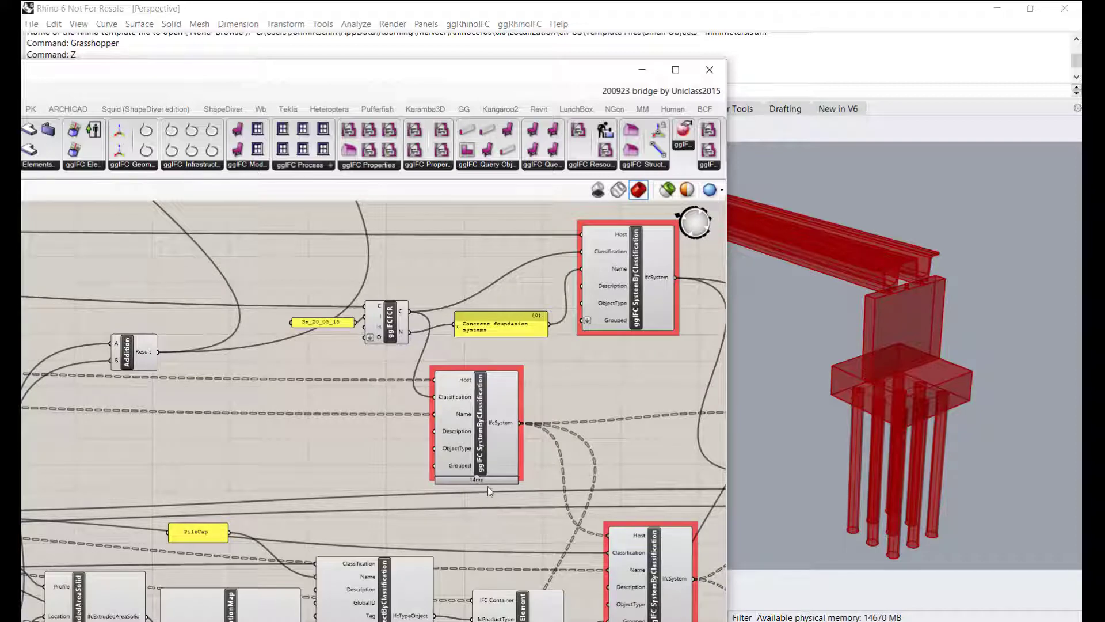
{"action": "scroll", "coordinate": [460, 378], "scroll_direction": "down", "scroll_amount": 2}
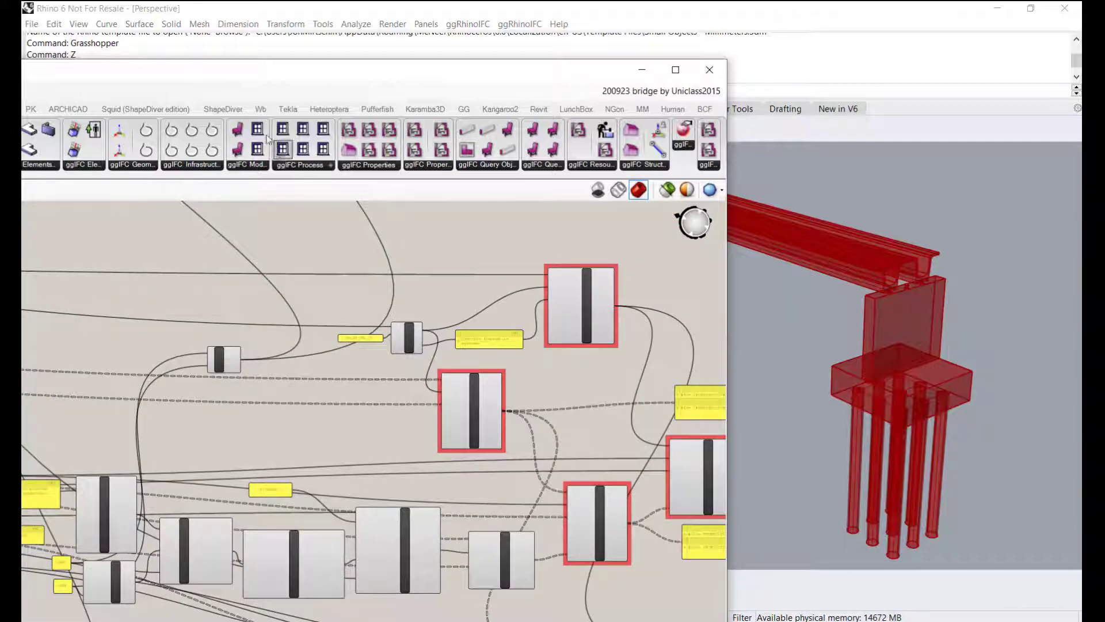
{"action": "left_click_drag", "start_coordinate": [205, 74], "coordinate": [605, 74]}
- Close the 200923 bridge Grasshopper definition, saving its changes
{"action": "left_click", "coordinate": [99, 90]}
{"action": "left_click", "coordinate": [100, 89]}
{"action": "left_click", "coordinate": [89, 88]}
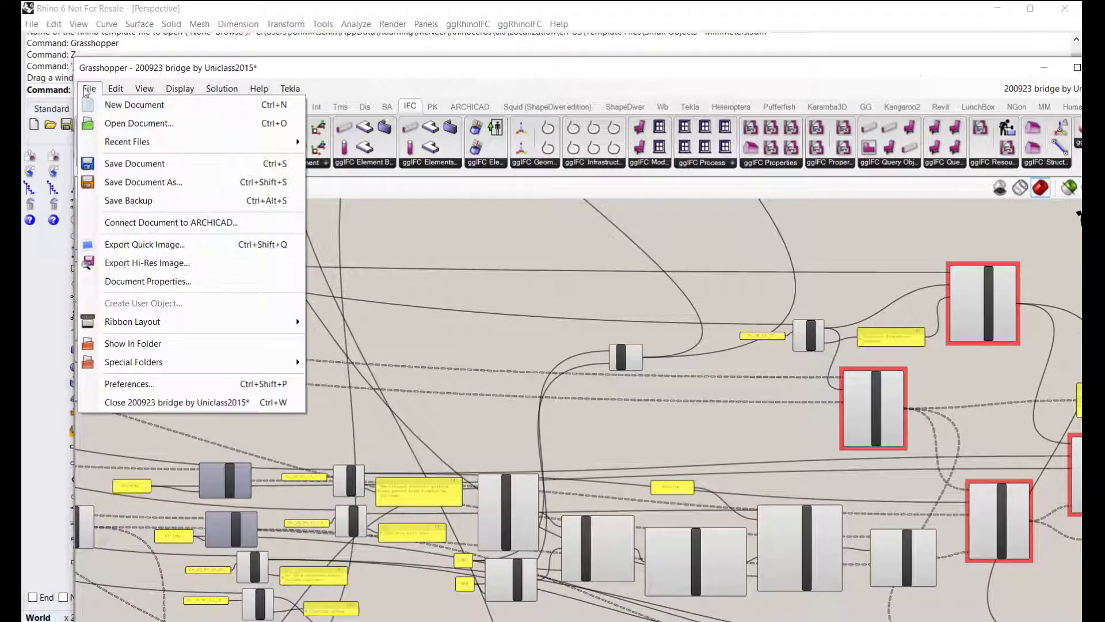
{"action": "left_click", "coordinate": [140, 400]}
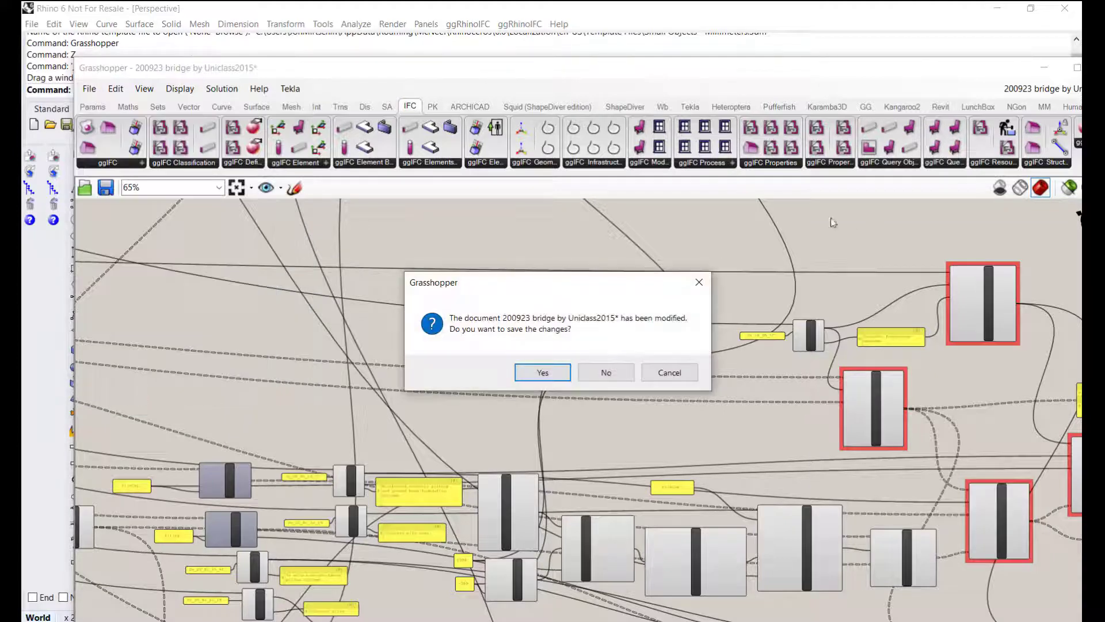
{"action": "left_click", "coordinate": [541, 372]}
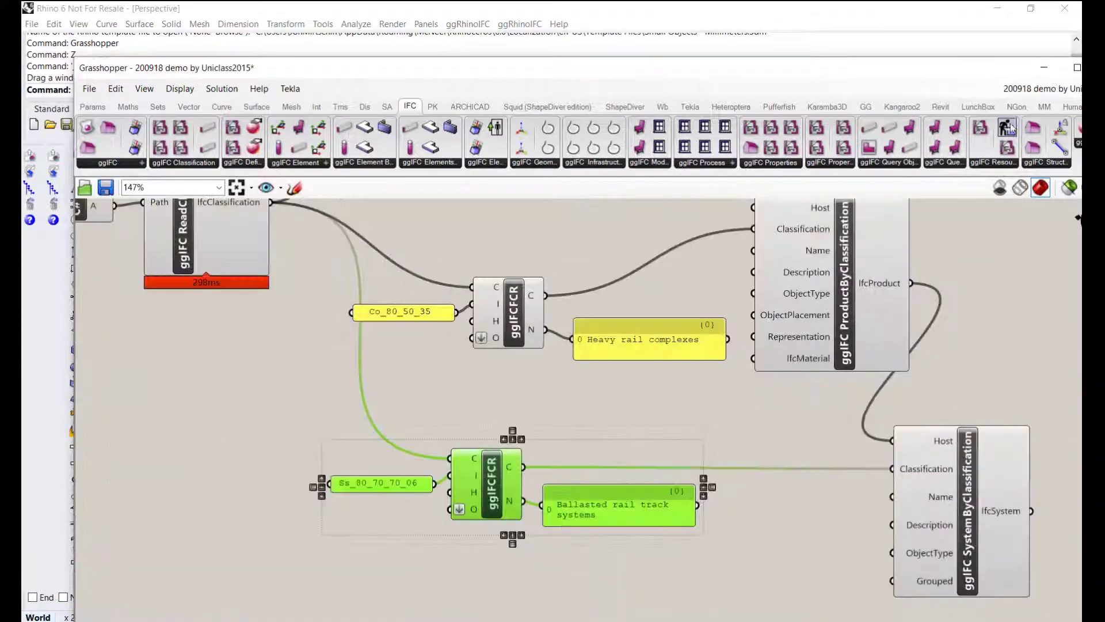
- Import 200923 bridge by Uniclass2015 ifc4x3.ifc via ggImportIFC with default options
{"action": "left_click", "coordinate": [1045, 68]}
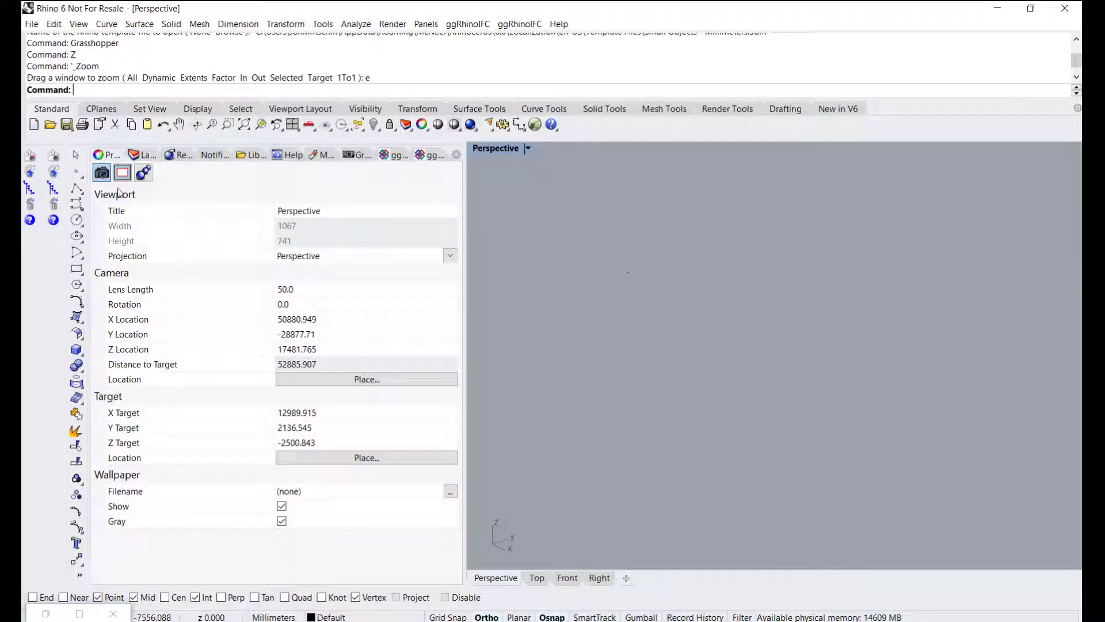
{"action": "left_click", "coordinate": [391, 156]}
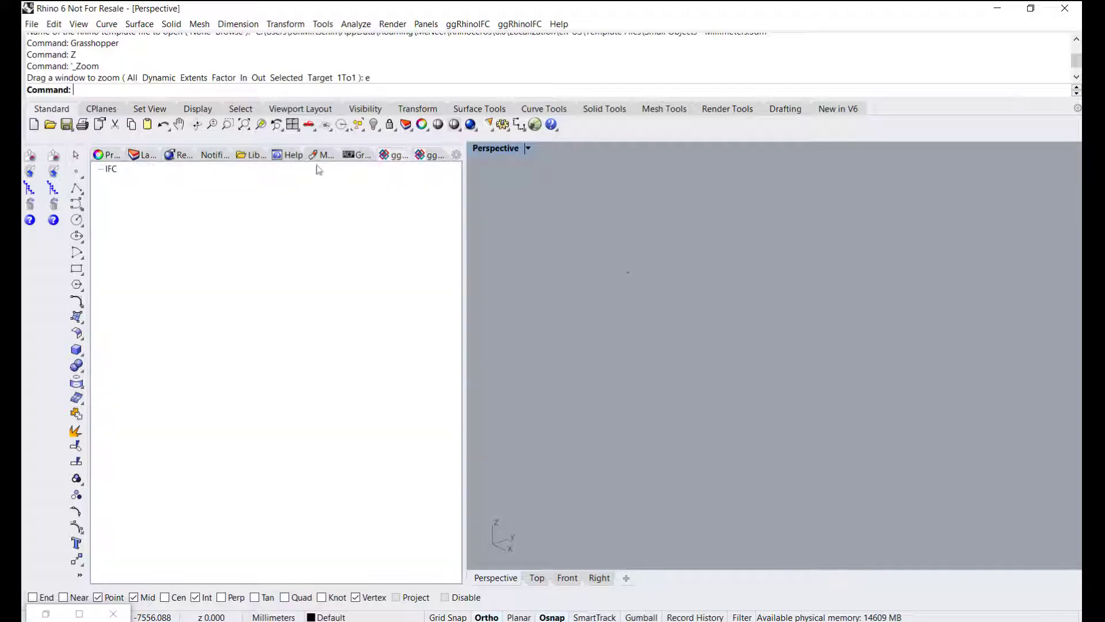
{"action": "left_click", "coordinate": [53, 155]}
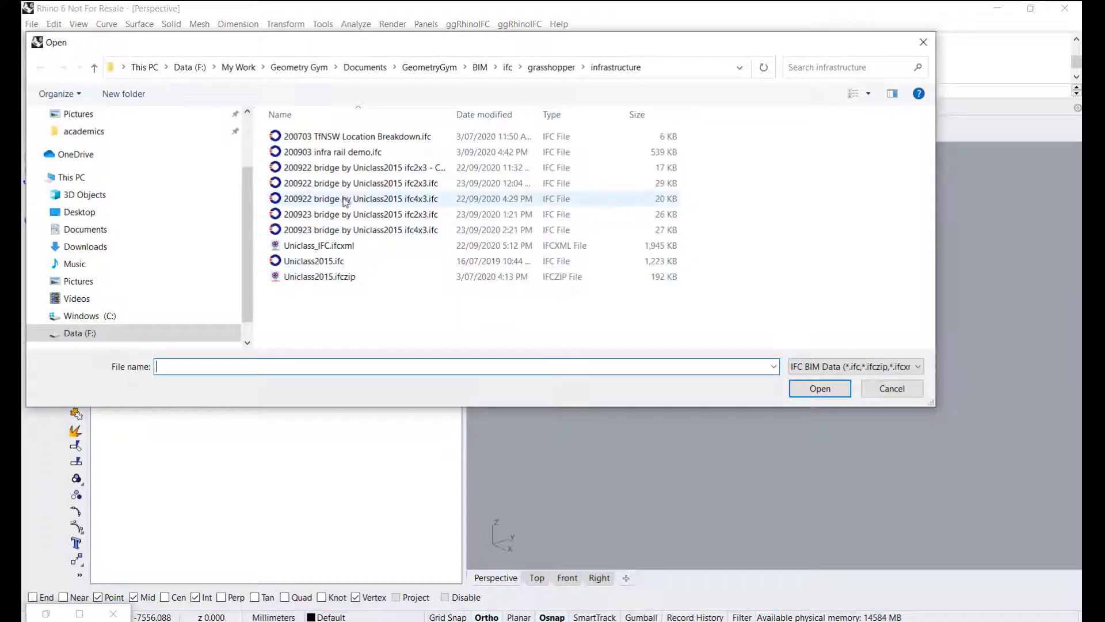
{"action": "left_click", "coordinate": [391, 230]}
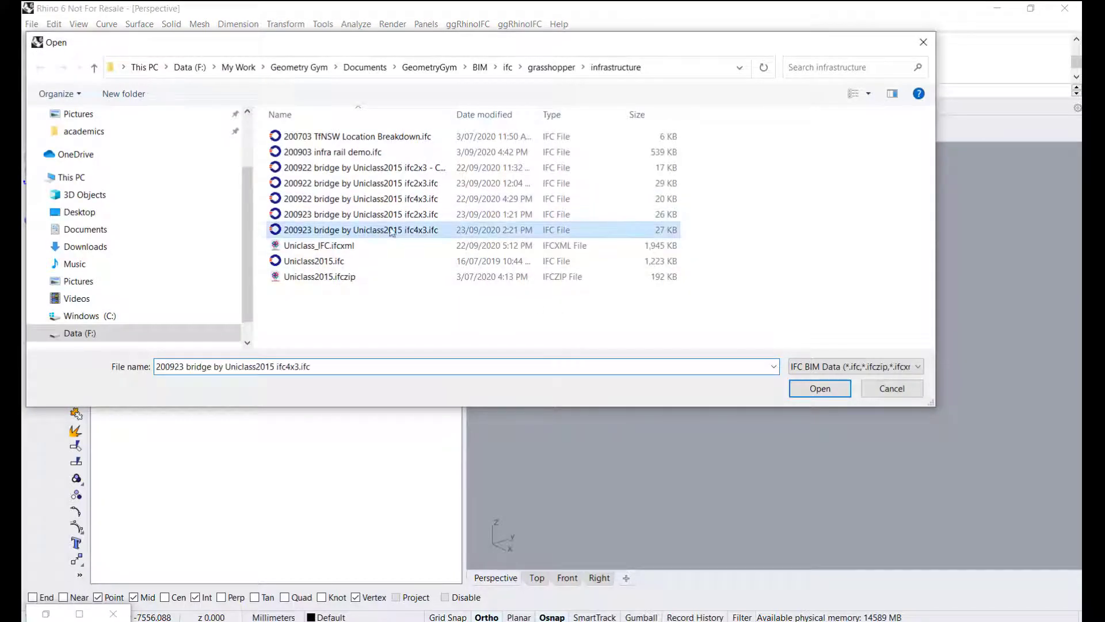
{"action": "left_click", "coordinate": [815, 388]}
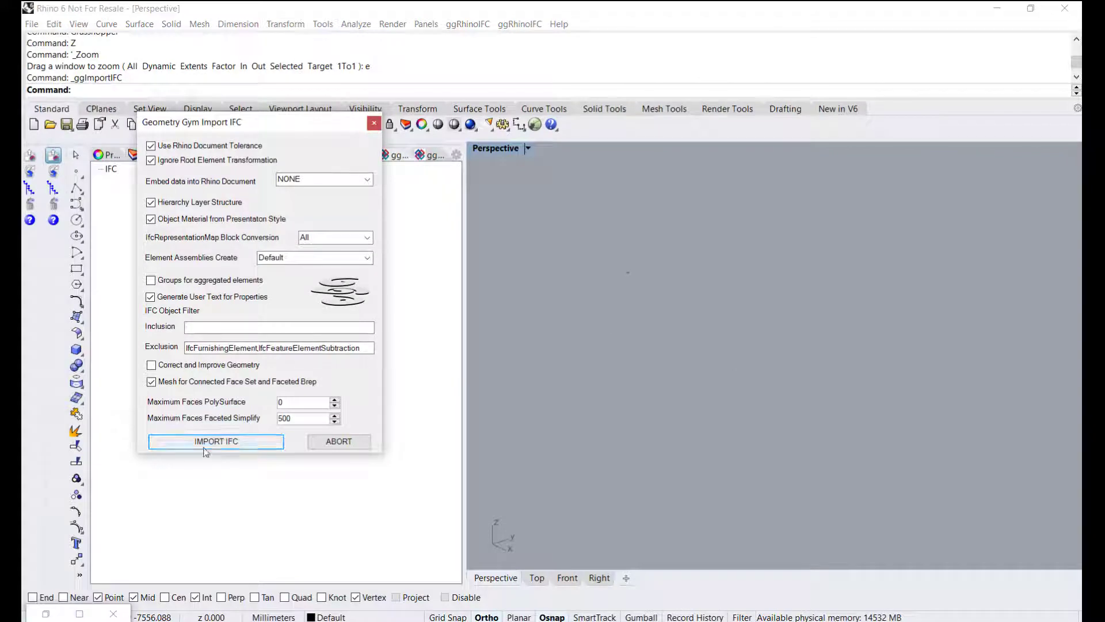
{"action": "left_click", "coordinate": [216, 441]}
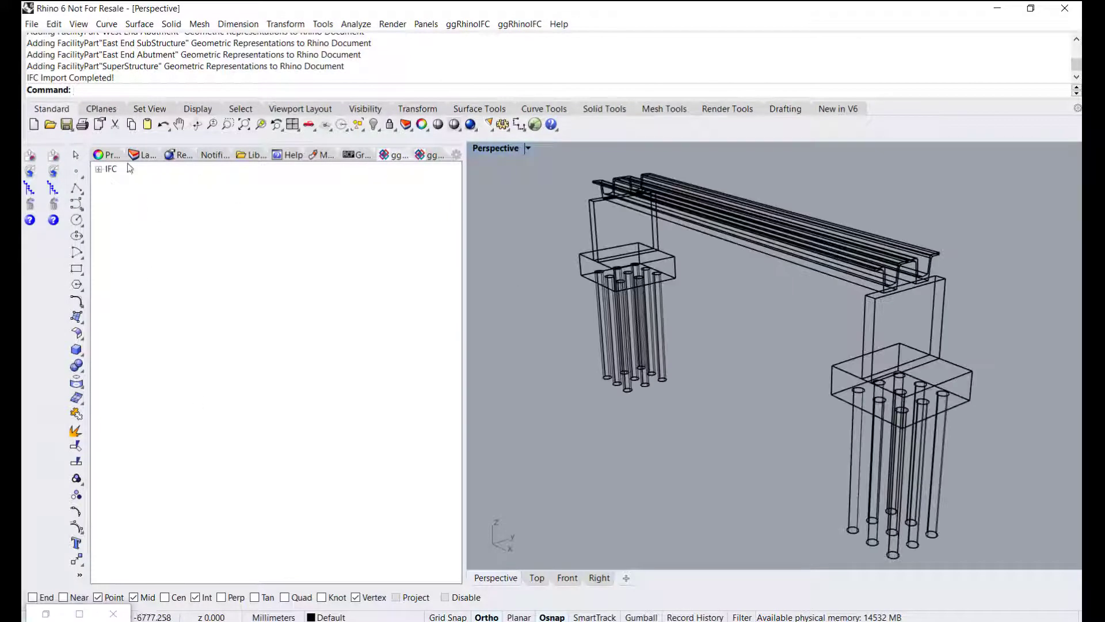
{"action": "left_click", "coordinate": [99, 169]}
- Expand the IFC tree through MyBridge's facility parts into the Foundation's referenced elements
{"action": "left_click", "coordinate": [109, 181]}
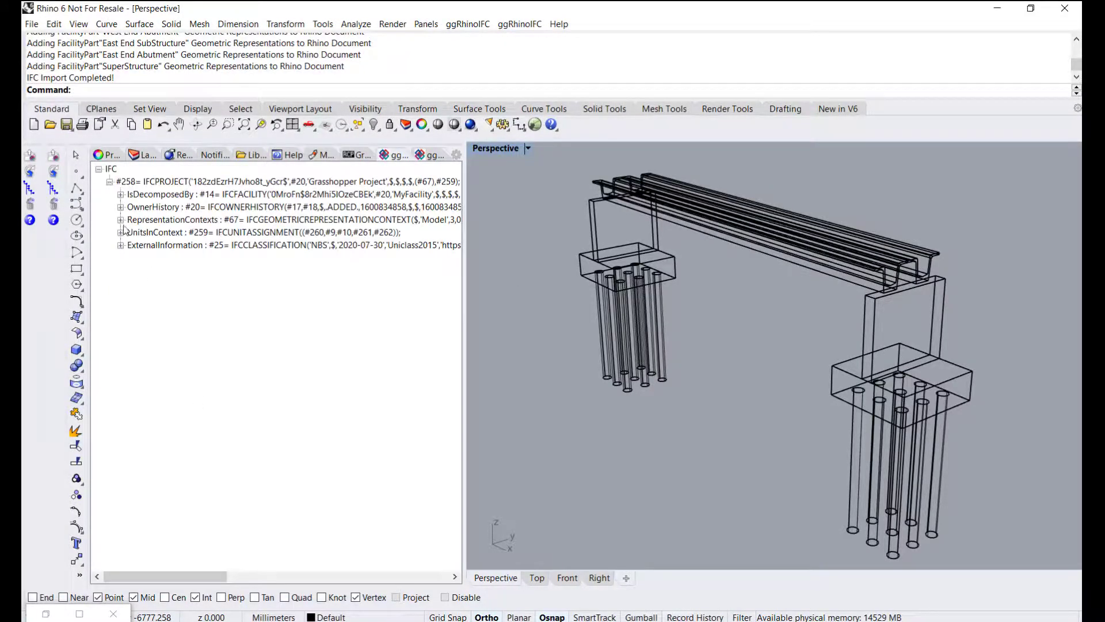
{"action": "left_click", "coordinate": [120, 193]}
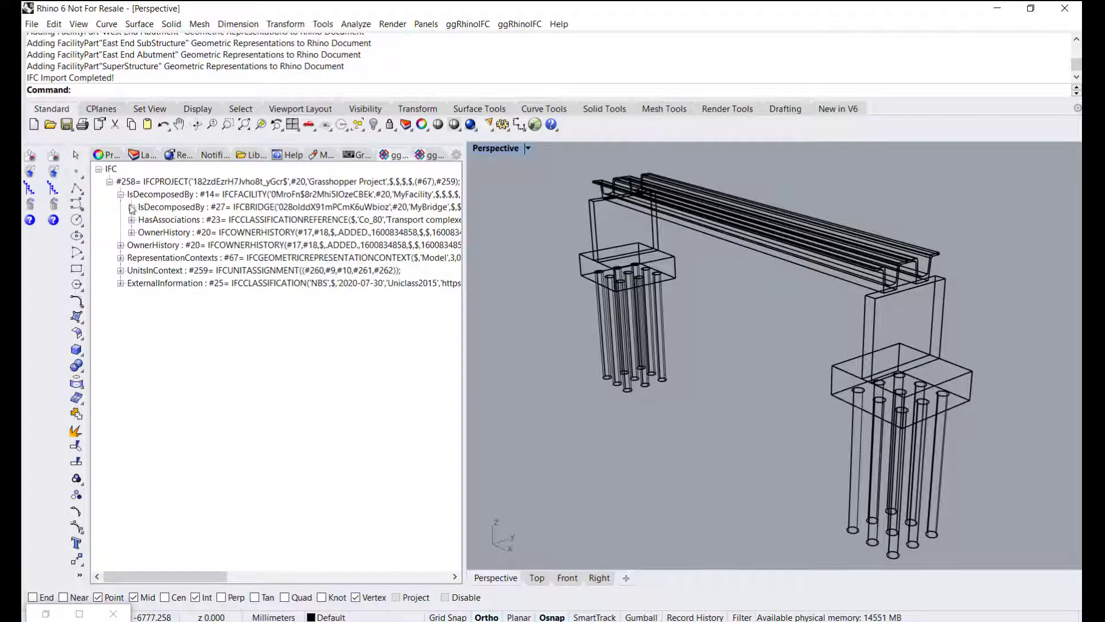
{"action": "left_click", "coordinate": [226, 205]}
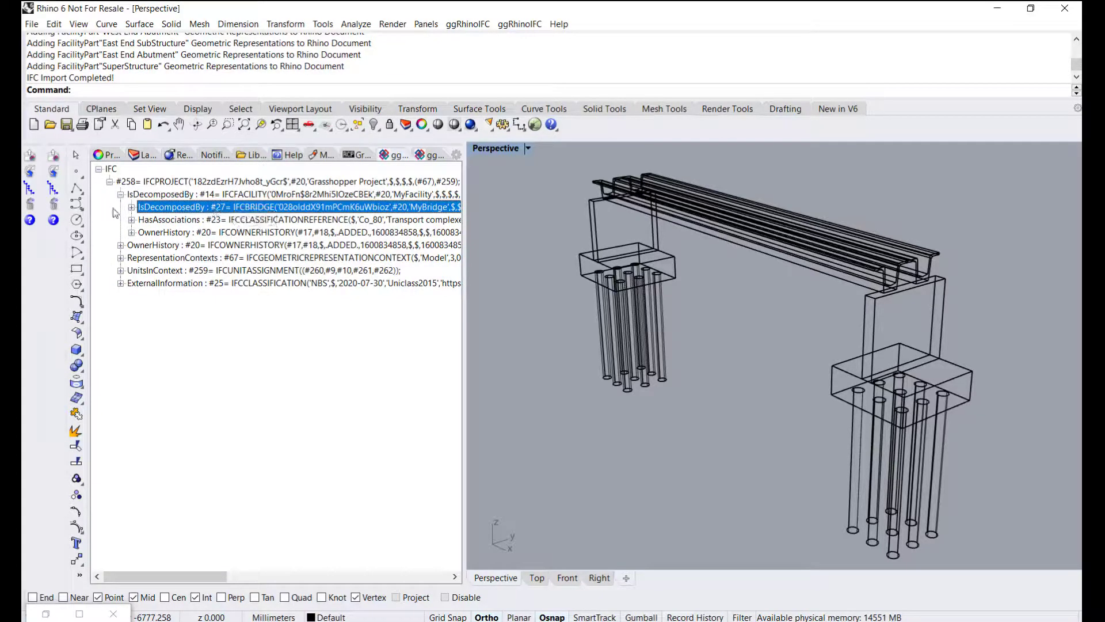
{"action": "left_click", "coordinate": [131, 208]}
{"action": "left_click", "coordinate": [142, 219]}
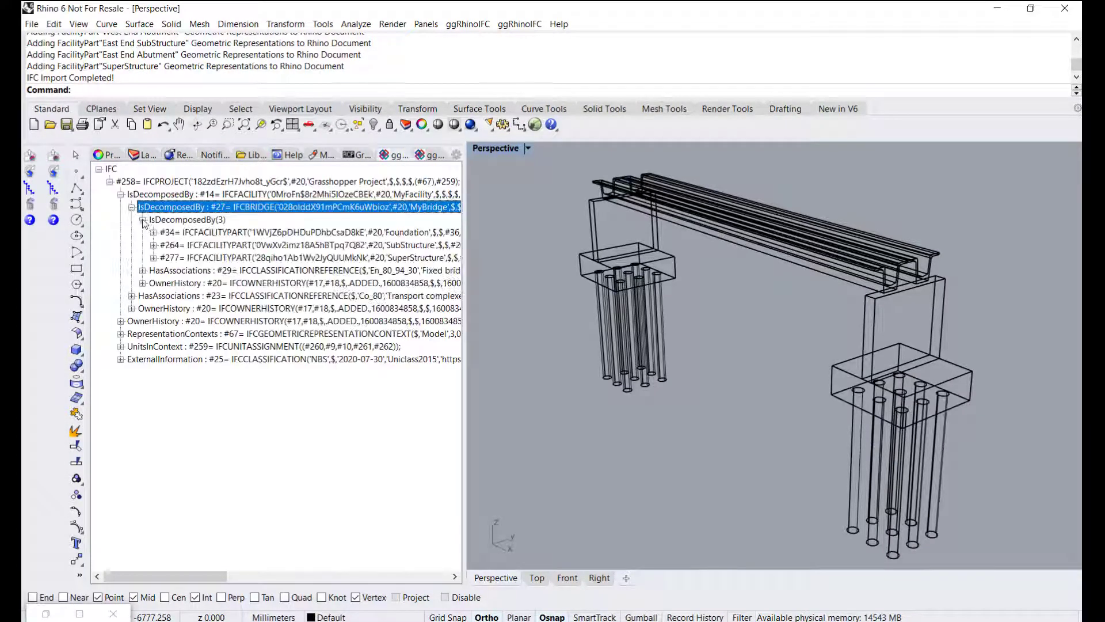
{"action": "left_click", "coordinate": [219, 232]}
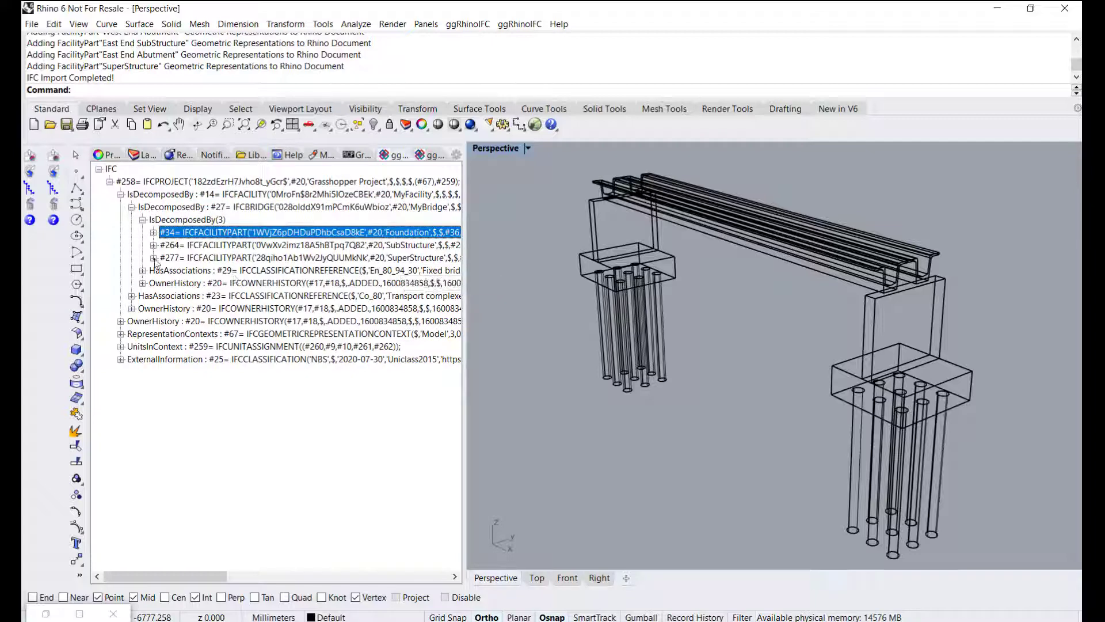
{"action": "left_click", "coordinate": [153, 233]}
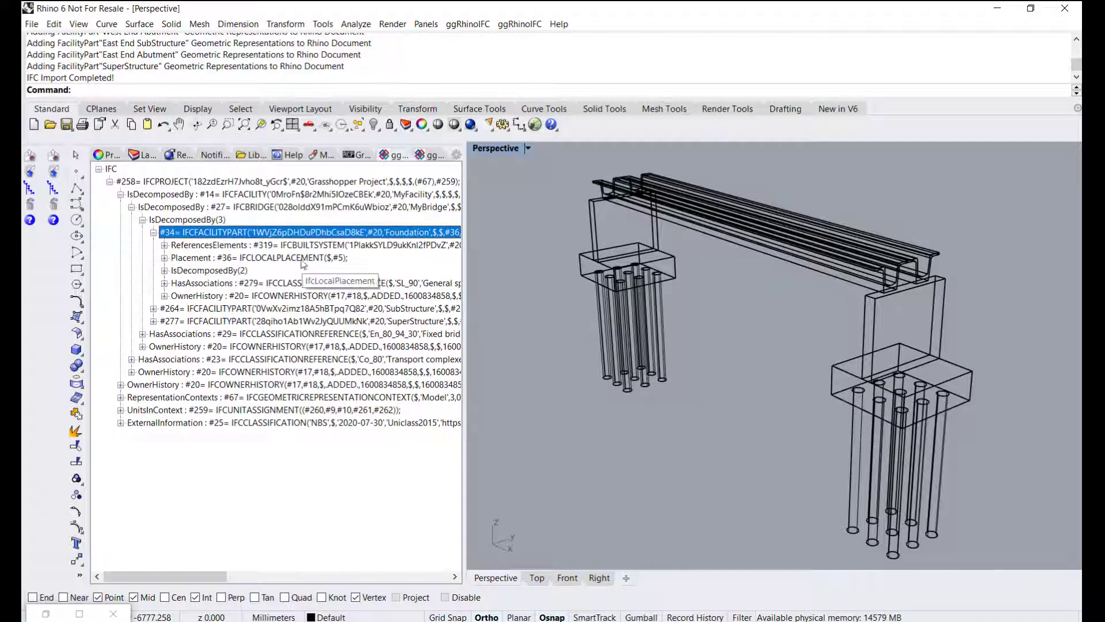
{"action": "left_click", "coordinate": [282, 248]}
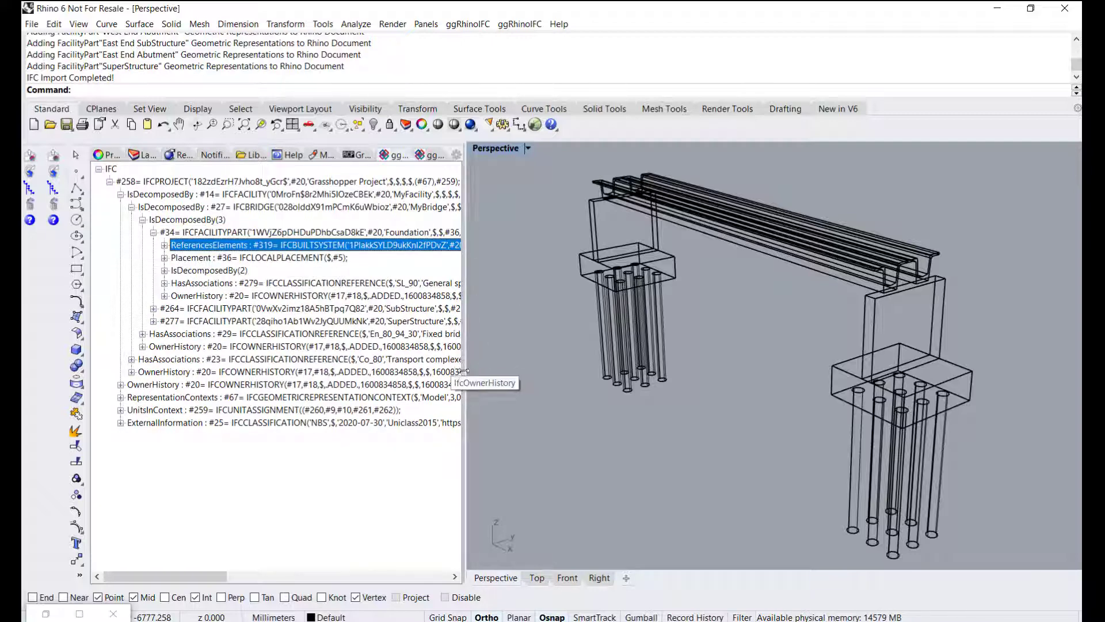
- Widen the tree panel and expand Concrete foundation systems to Piling's West and East End Piling
{"action": "left_click_drag", "start_coordinate": [464, 380], "coordinate": [600, 387]}
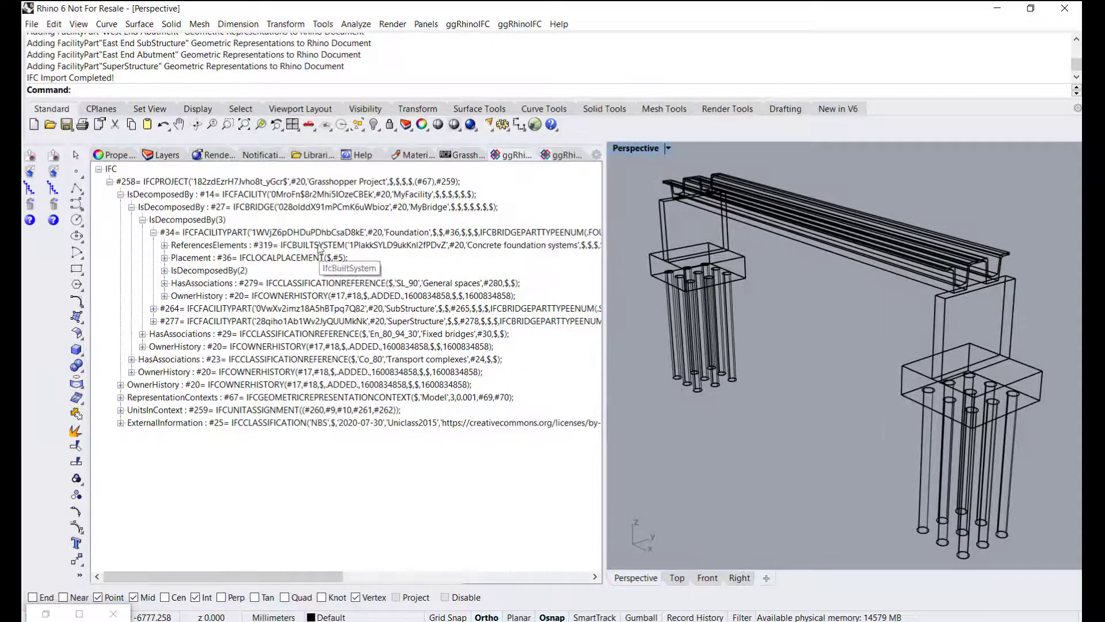
{"action": "left_click", "coordinate": [213, 244]}
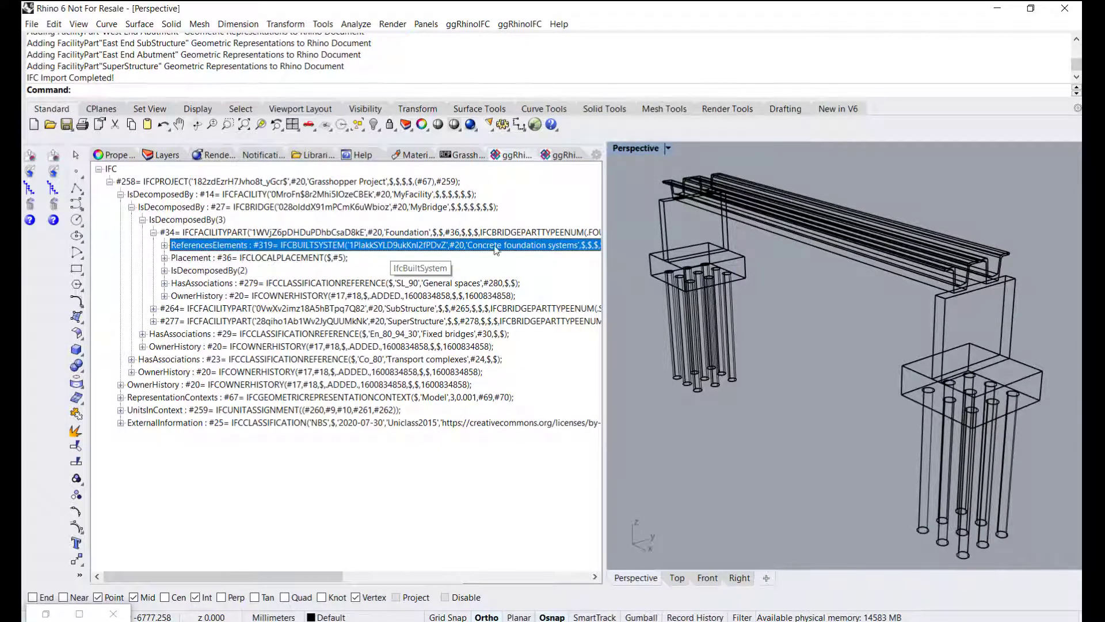
{"action": "left_click", "coordinate": [165, 245]}
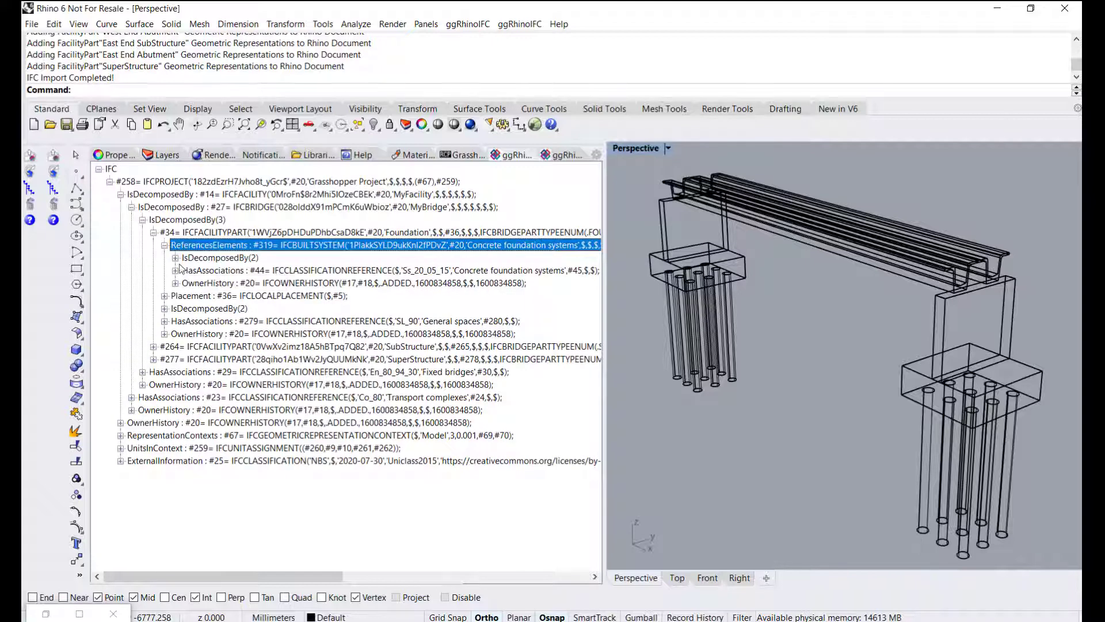
{"action": "left_click", "coordinate": [176, 257]}
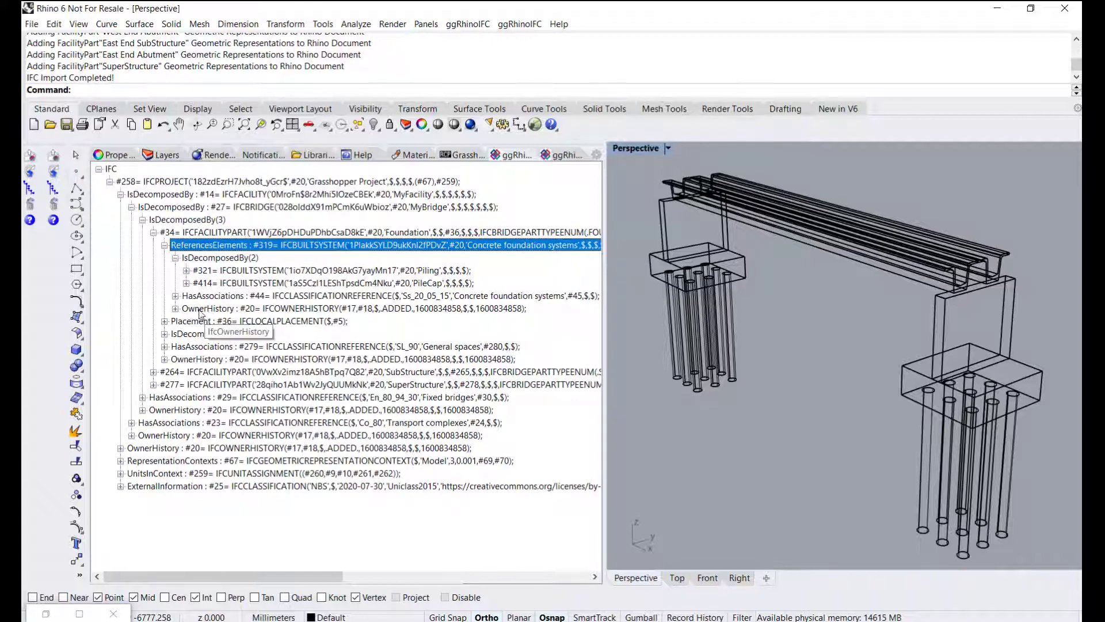
{"action": "left_click", "coordinate": [186, 270]}
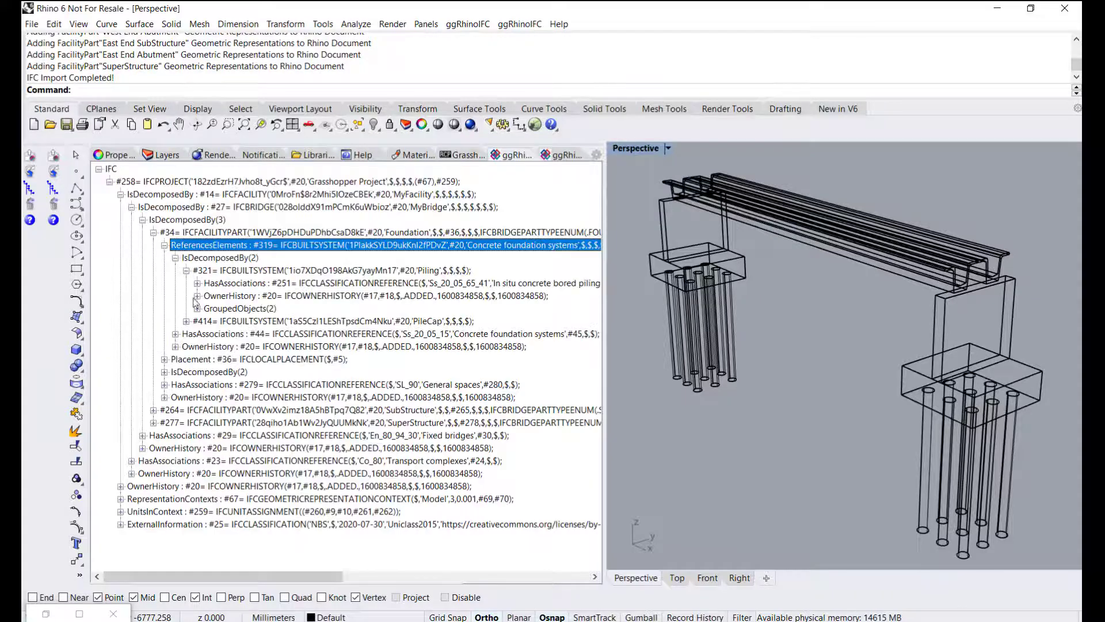
{"action": "left_click", "coordinate": [197, 308]}
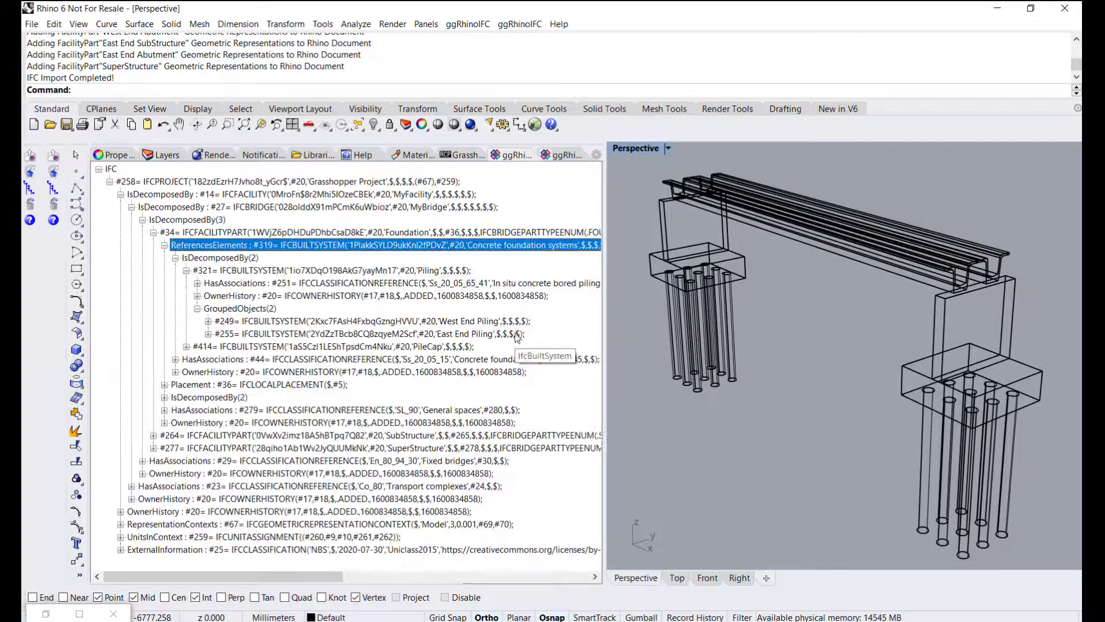